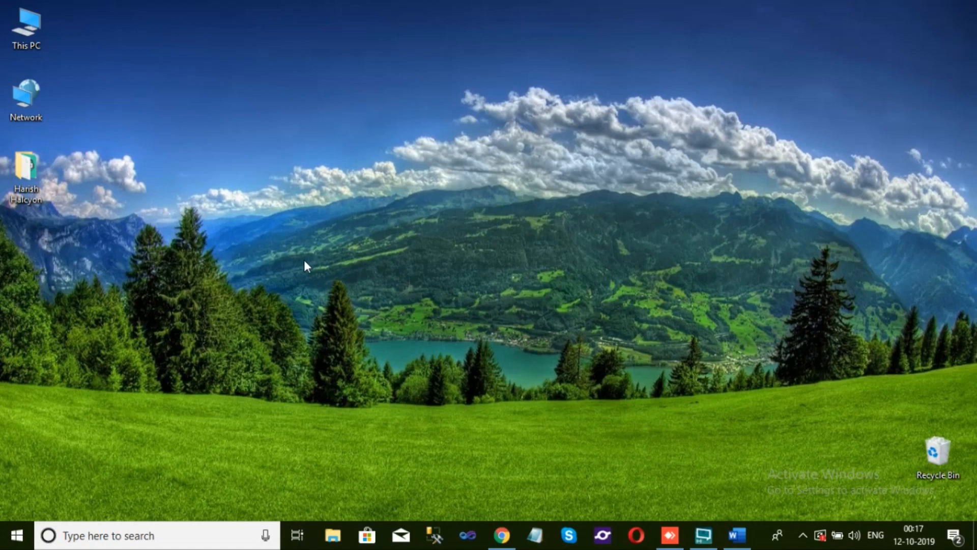
Launch Word from the list of installed apps and maximize its window
{"action": "key", "text": "super"}
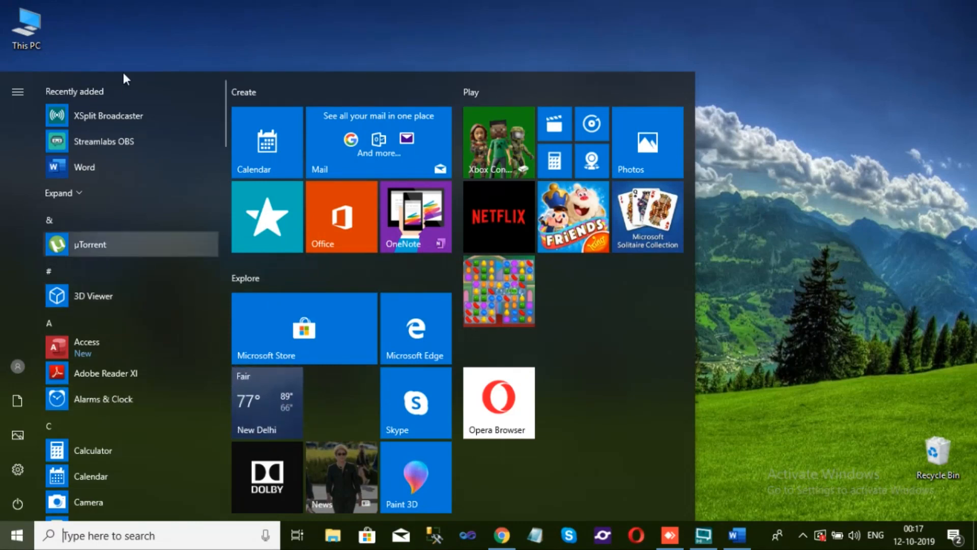
{"action": "scroll", "coordinate": [122, 383], "scroll_direction": "down", "scroll_amount": 5}
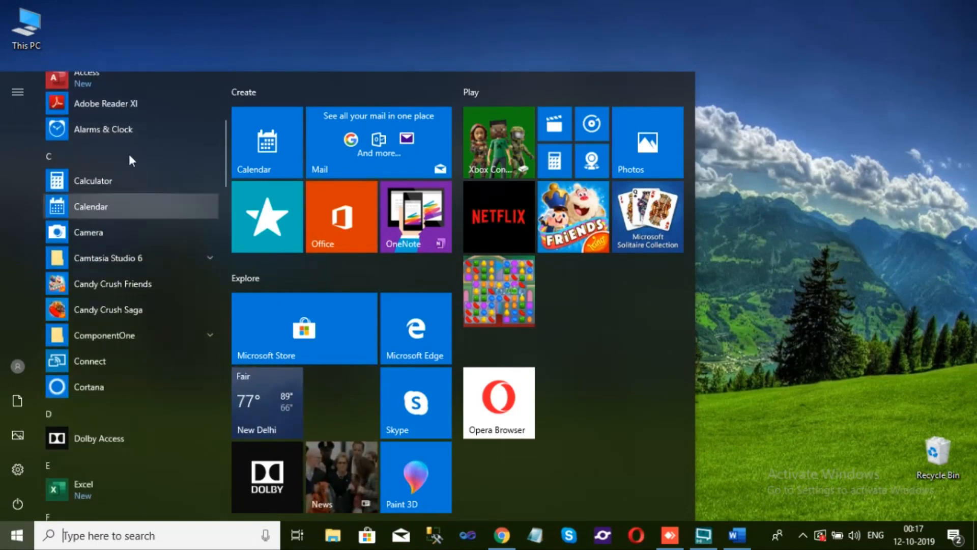
{"action": "scroll", "coordinate": [88, 385], "scroll_direction": "down", "scroll_amount": 10}
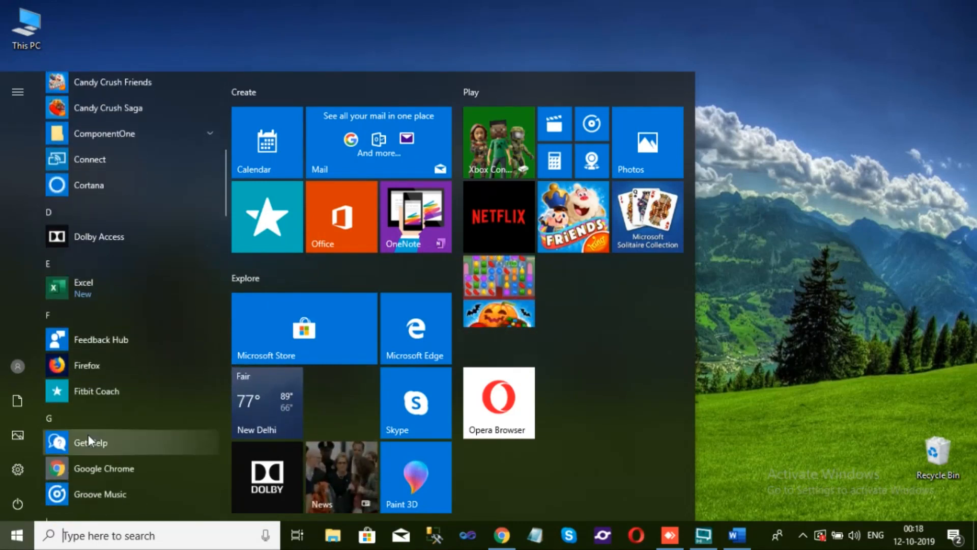
{"action": "scroll", "coordinate": [91, 431], "scroll_direction": "down", "scroll_amount": 10}
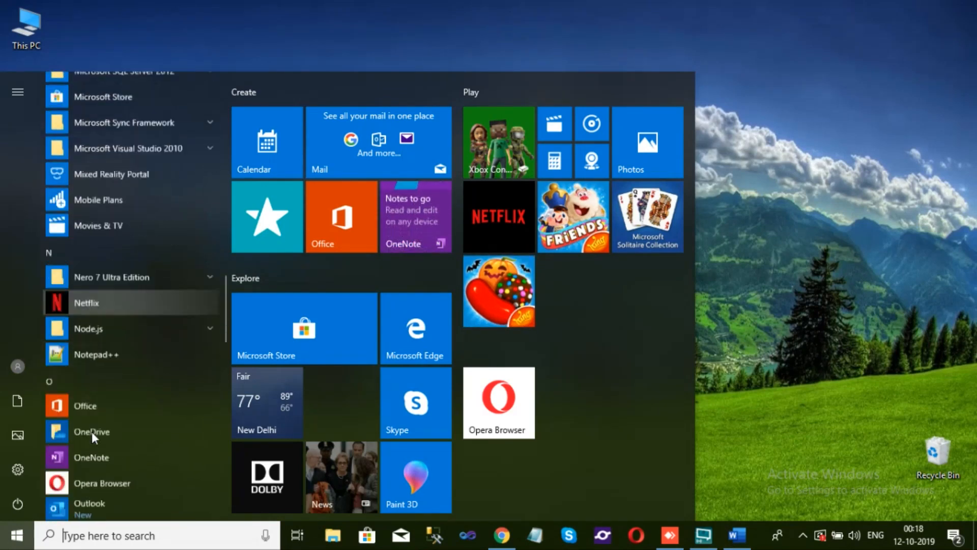
{"action": "scroll", "coordinate": [92, 432], "scroll_direction": "down", "scroll_amount": 10}
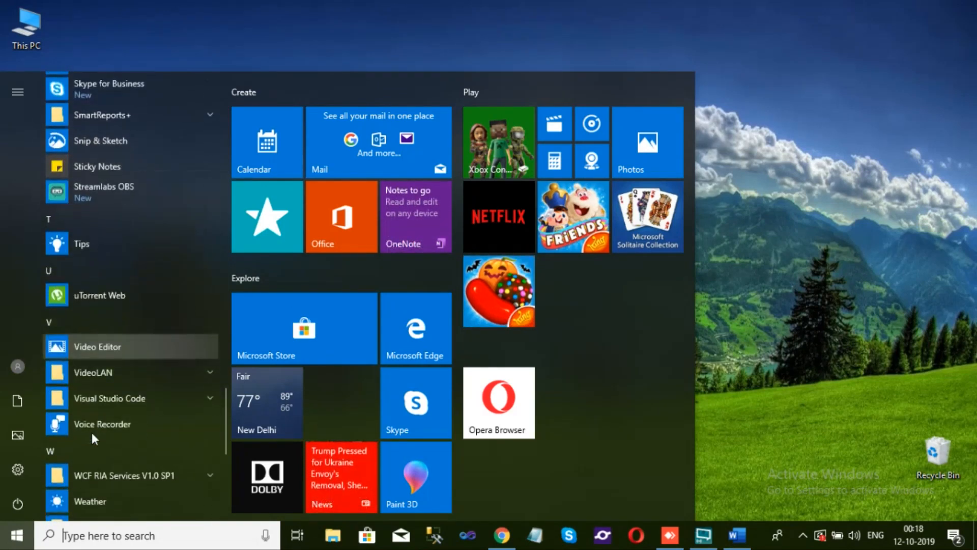
{"action": "scroll", "coordinate": [92, 432], "scroll_direction": "down", "scroll_amount": 5}
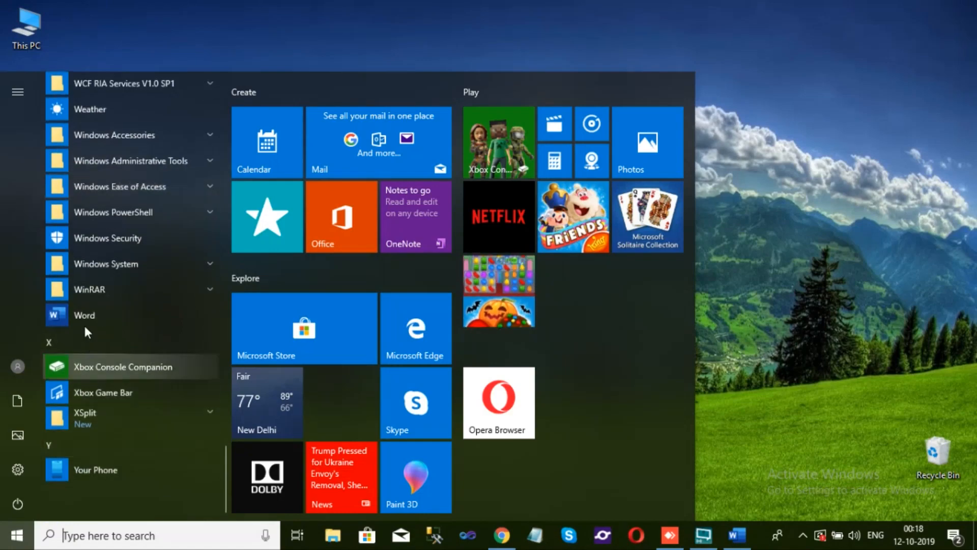
{"action": "left_click", "coordinate": [84, 314]}
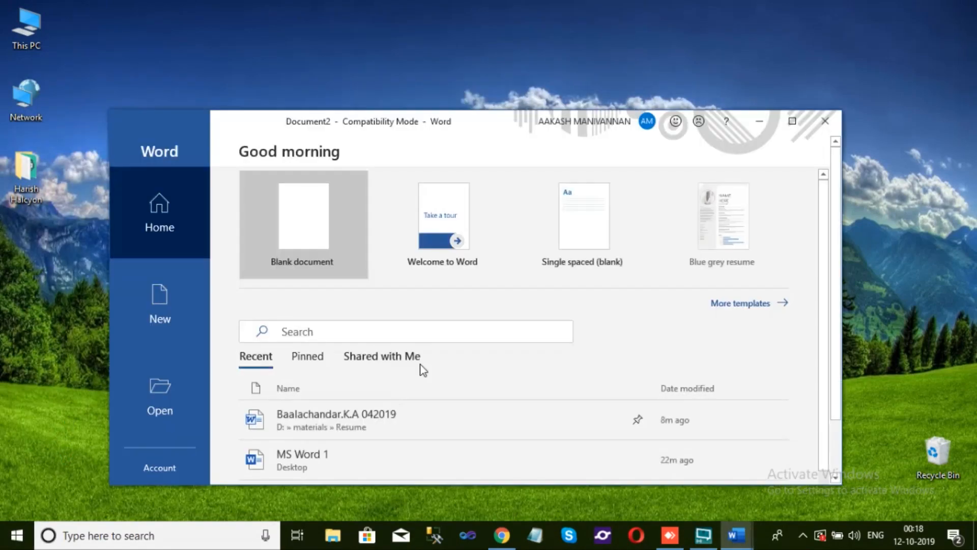
{"action": "left_click", "coordinate": [792, 120]}
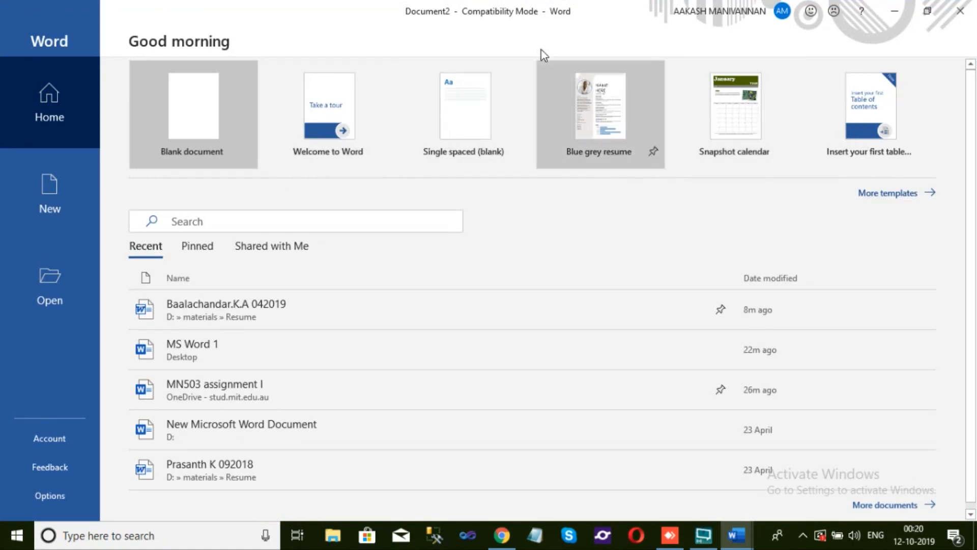
Look through the full gallery of new document templates
{"action": "left_click", "coordinate": [882, 198]}
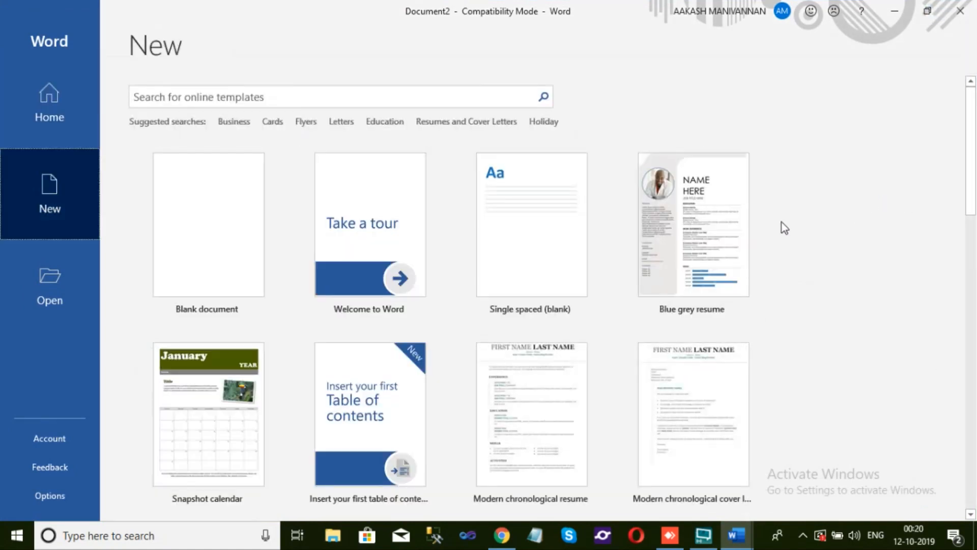
{"action": "scroll", "coordinate": [729, 223], "scroll_direction": "down", "scroll_amount": 2}
{"action": "scroll", "coordinate": [729, 223], "scroll_direction": "down", "scroll_amount": 6}
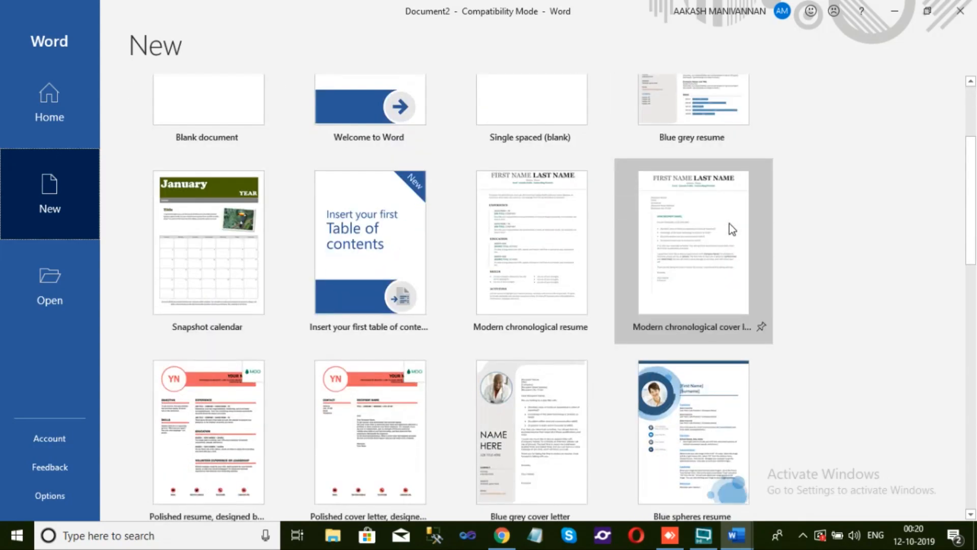
{"action": "scroll", "coordinate": [729, 224], "scroll_direction": "down", "scroll_amount": 12}
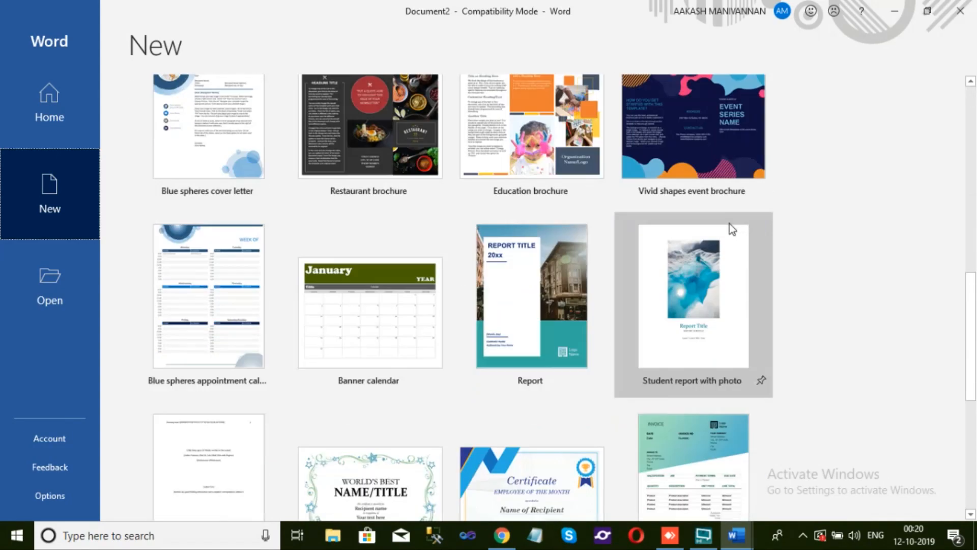
{"action": "scroll", "coordinate": [731, 227], "scroll_direction": "up", "scroll_amount": 20}
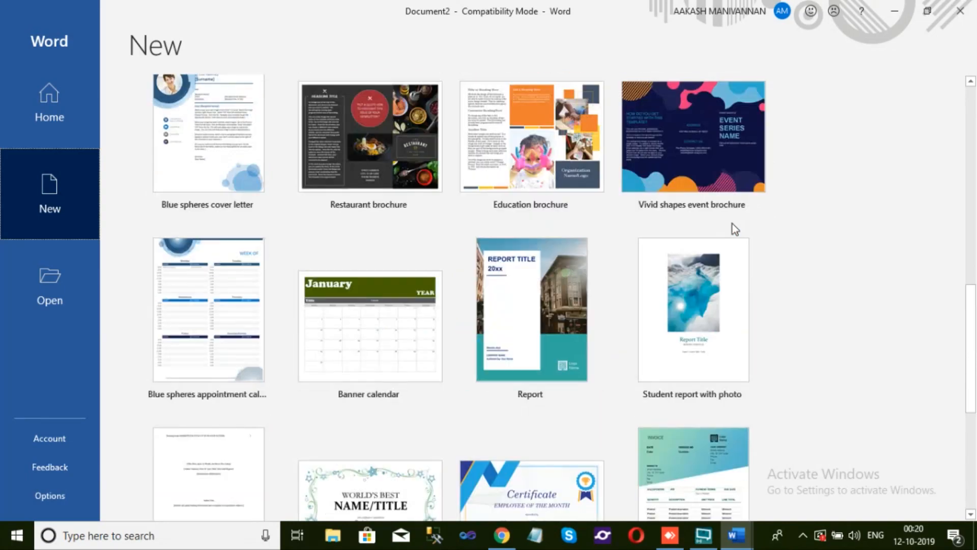
{"action": "scroll", "coordinate": [732, 228], "scroll_direction": "up", "scroll_amount": 1}
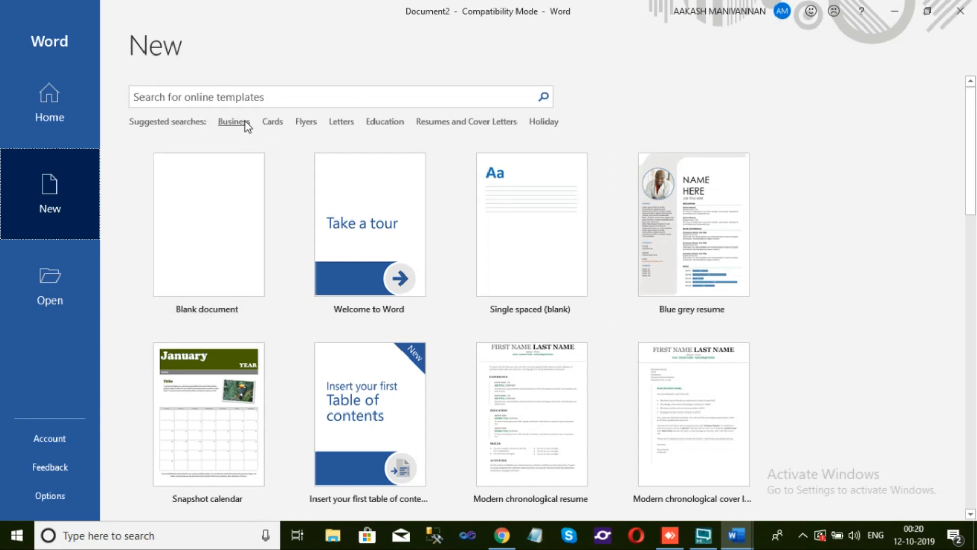
Browse the online templates in the Education category and return to the main template gallery
{"action": "left_click", "coordinate": [393, 124]}
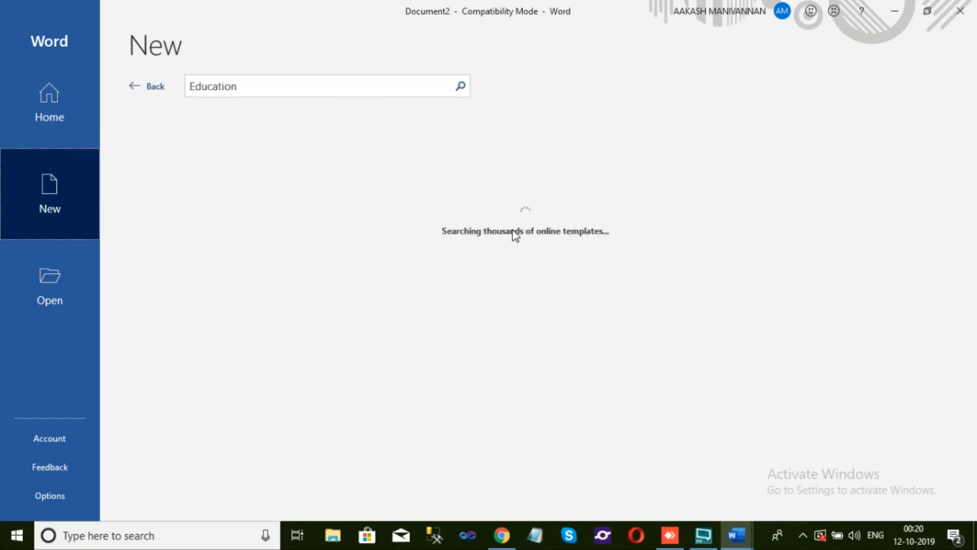
{"action": "scroll", "coordinate": [514, 232], "scroll_direction": "down", "scroll_amount": 2}
{"action": "scroll", "coordinate": [514, 230], "scroll_direction": "up", "scroll_amount": 1}
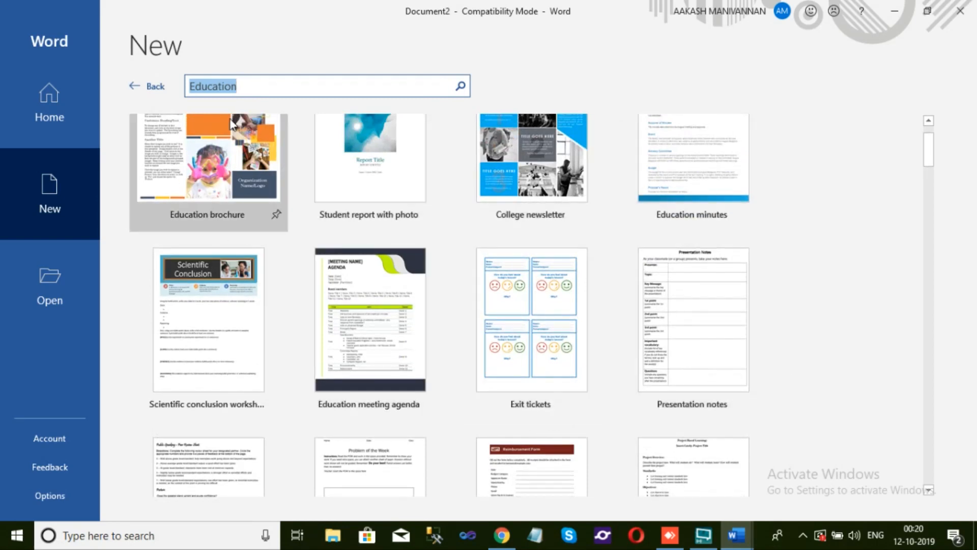
{"action": "left_click", "coordinate": [146, 87]}
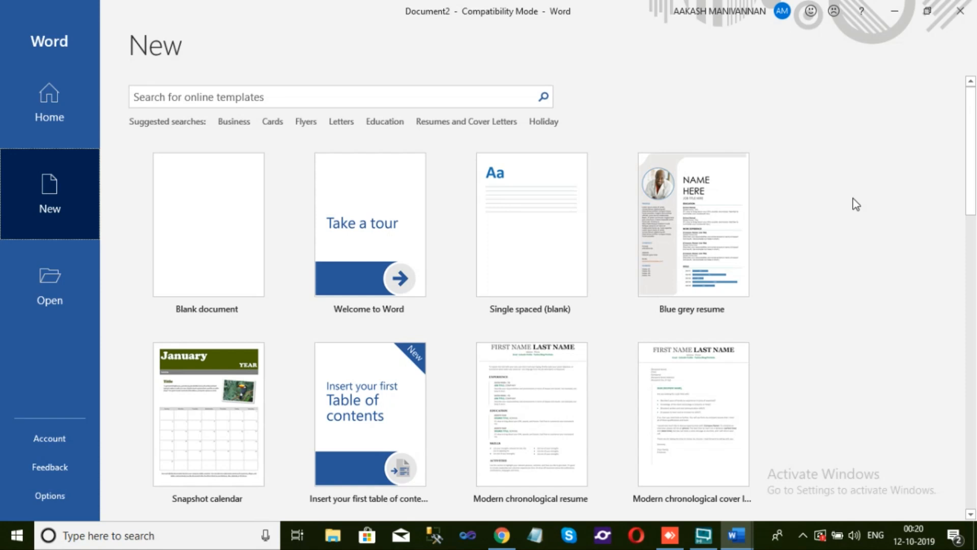
Pin the recent document MS Word 1 on the start page and show the list of pinned documents
{"action": "left_click", "coordinate": [51, 121]}
{"action": "scroll", "coordinate": [214, 232], "scroll_direction": "down", "scroll_amount": 1}
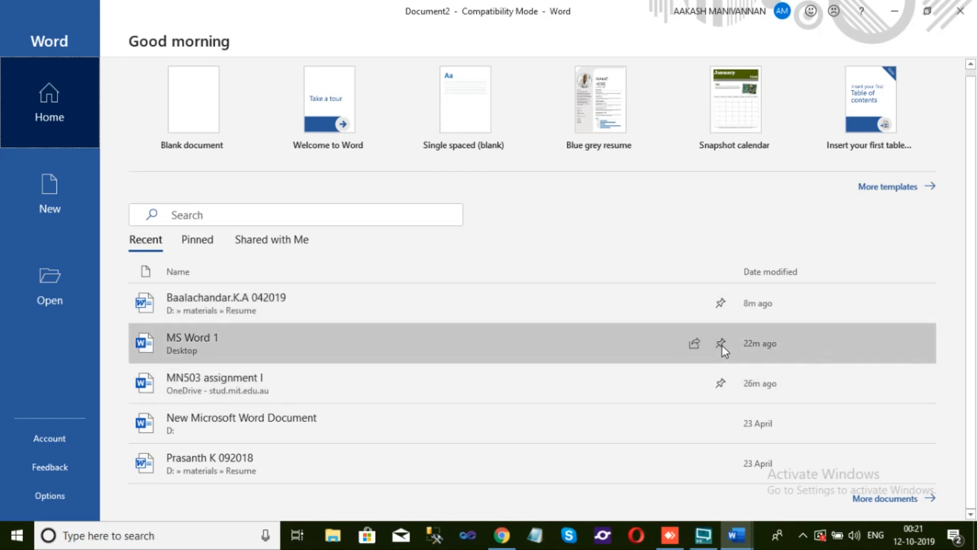
{"action": "left_click", "coordinate": [723, 347]}
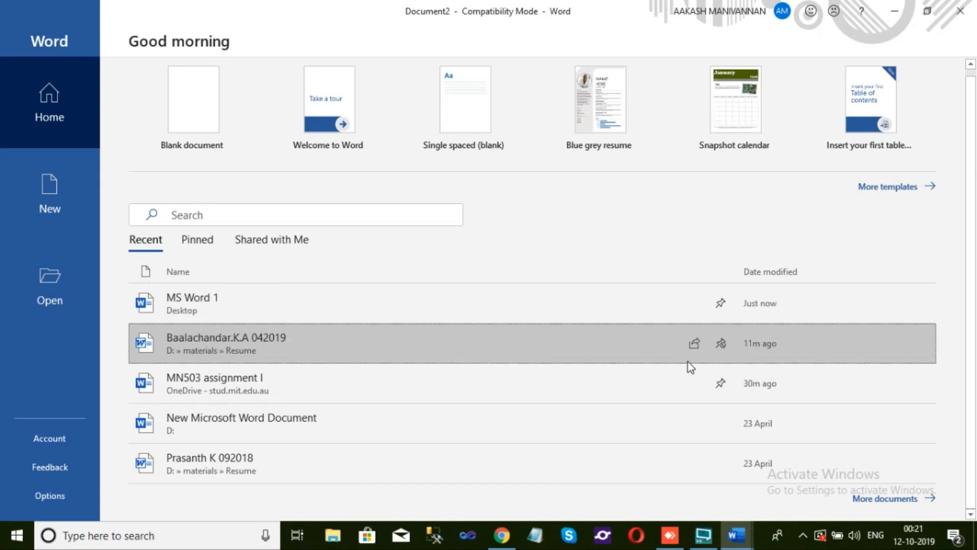
{"action": "left_click", "coordinate": [208, 241]}
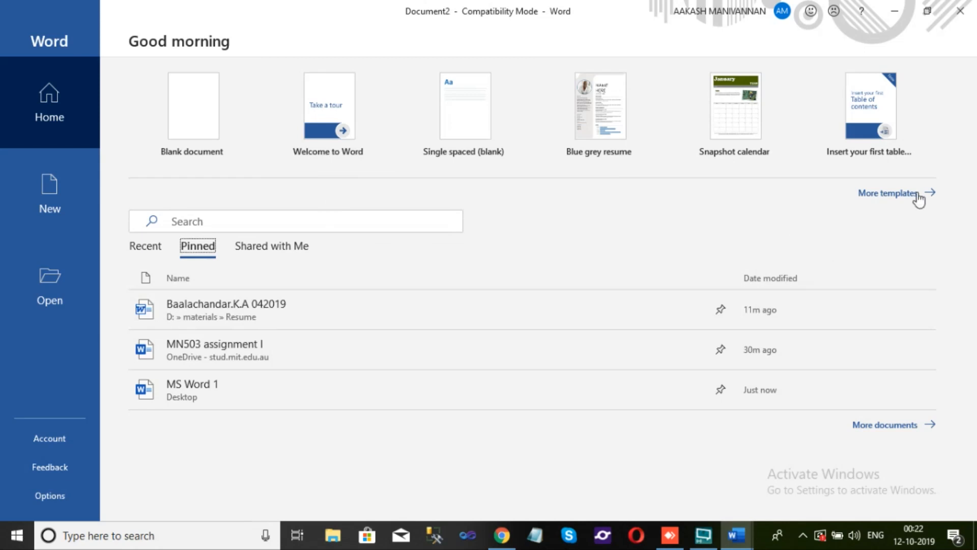
Create a blank document and set its zoom level to 100%
{"action": "left_click", "coordinate": [200, 127]}
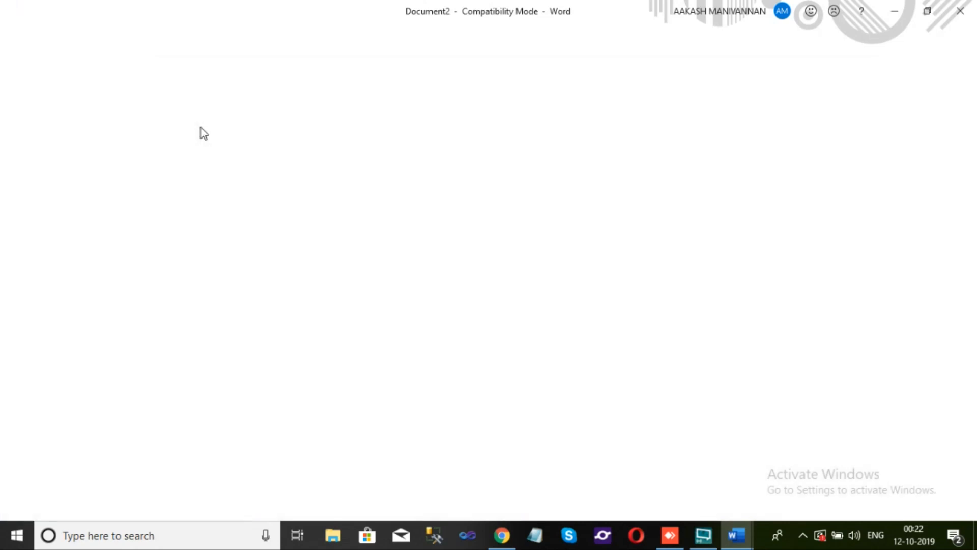
{"action": "left_click", "coordinate": [902, 512]}
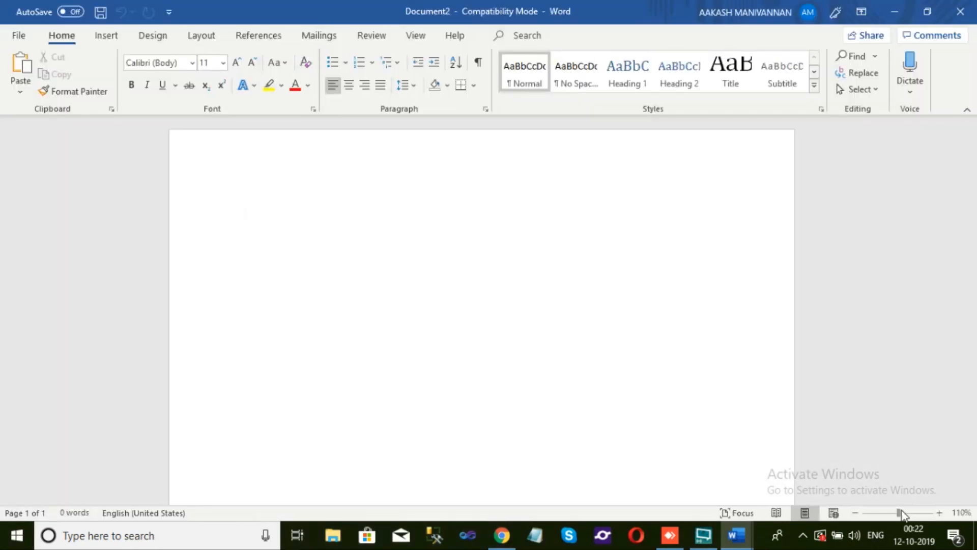
{"action": "left_click", "coordinate": [855, 513]}
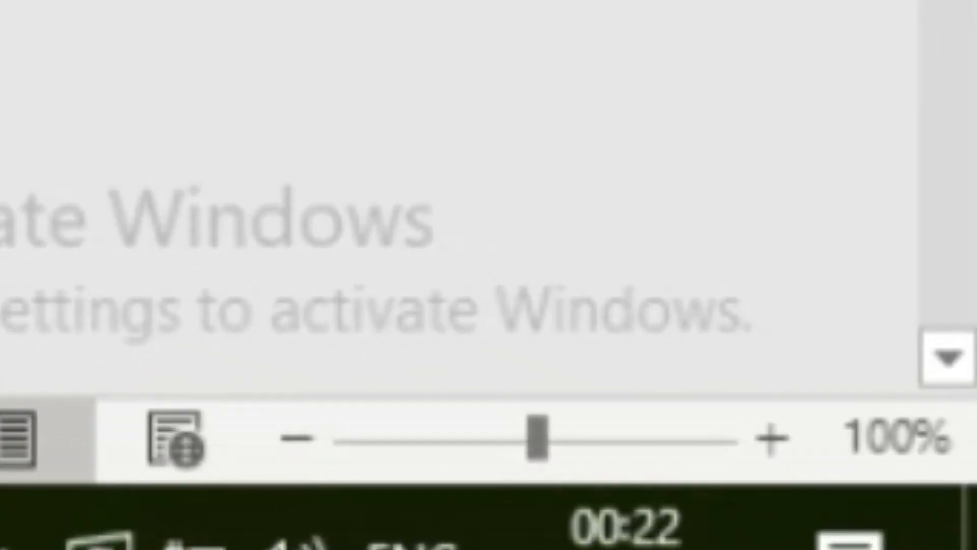
{"action": "left_click_drag", "start_coordinate": [970, 236], "coordinate": [964, 157]}
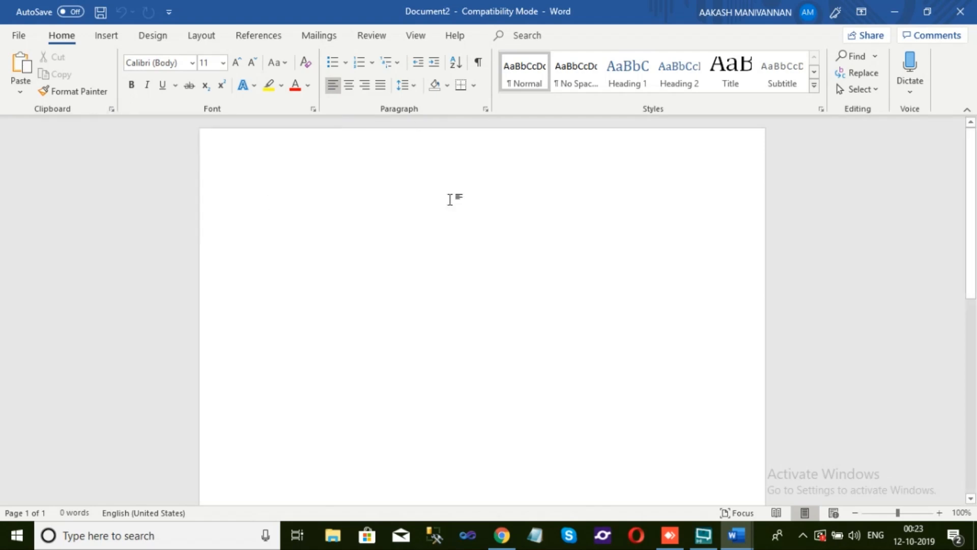
Examine the basic and advanced settings of the Font dialog, leaving them as they are
{"action": "left_click", "coordinate": [314, 109]}
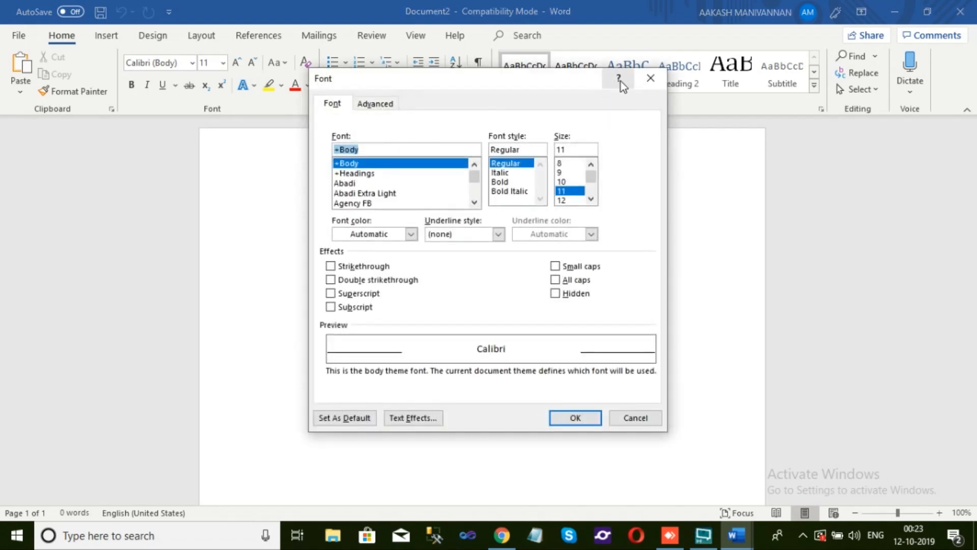
{"action": "left_click", "coordinate": [651, 79]}
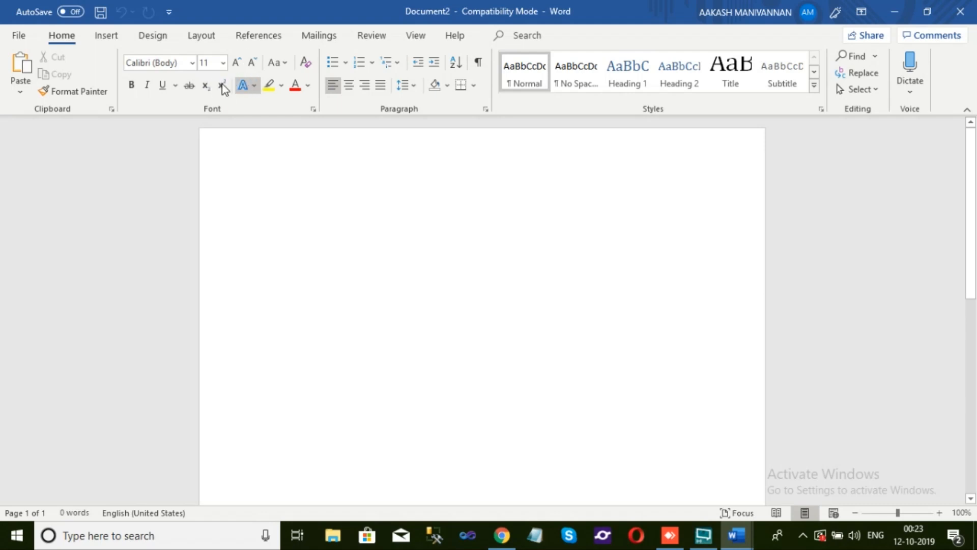
{"action": "left_click", "coordinate": [313, 111]}
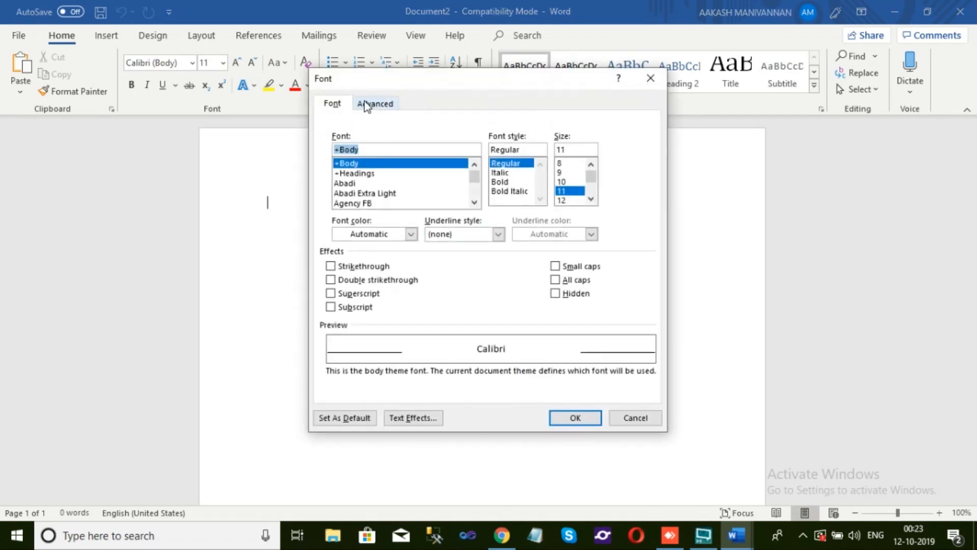
{"action": "left_click", "coordinate": [378, 104]}
{"action": "left_click", "coordinate": [334, 104]}
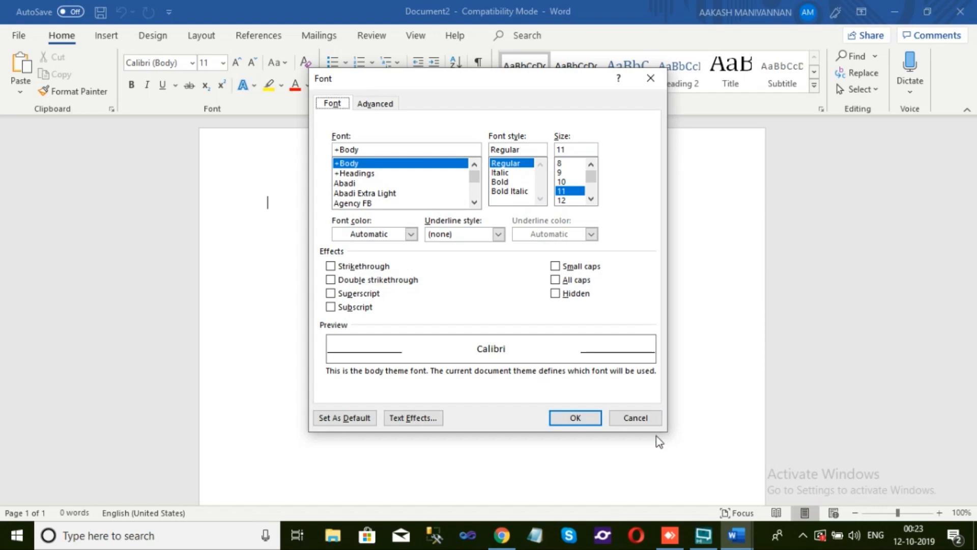
{"action": "left_click", "coordinate": [652, 420]}
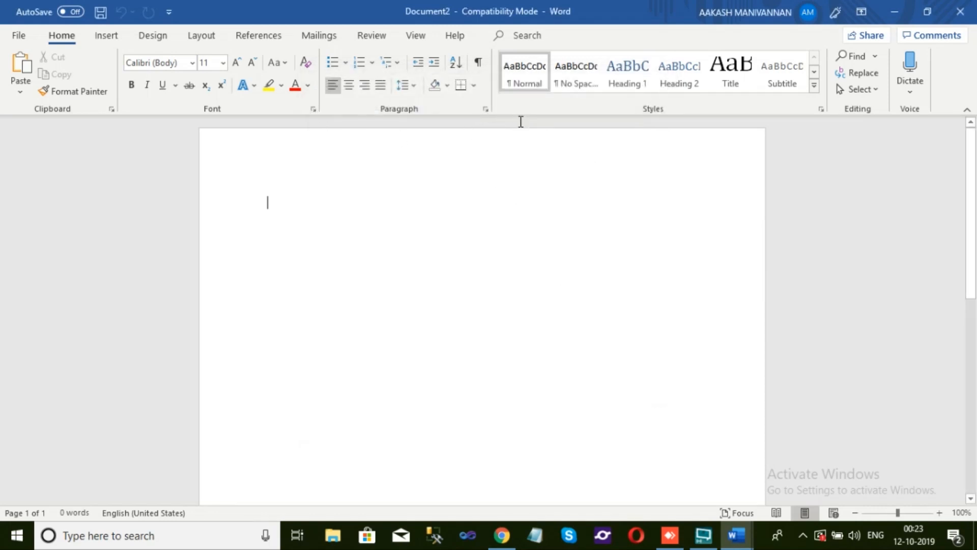
View the Styles options and the Paragraph dialog's indents and spacing settings, closing each without changes
{"action": "left_click", "coordinate": [821, 108]}
{"action": "left_click", "coordinate": [938, 127]}
{"action": "left_click", "coordinate": [486, 109]}
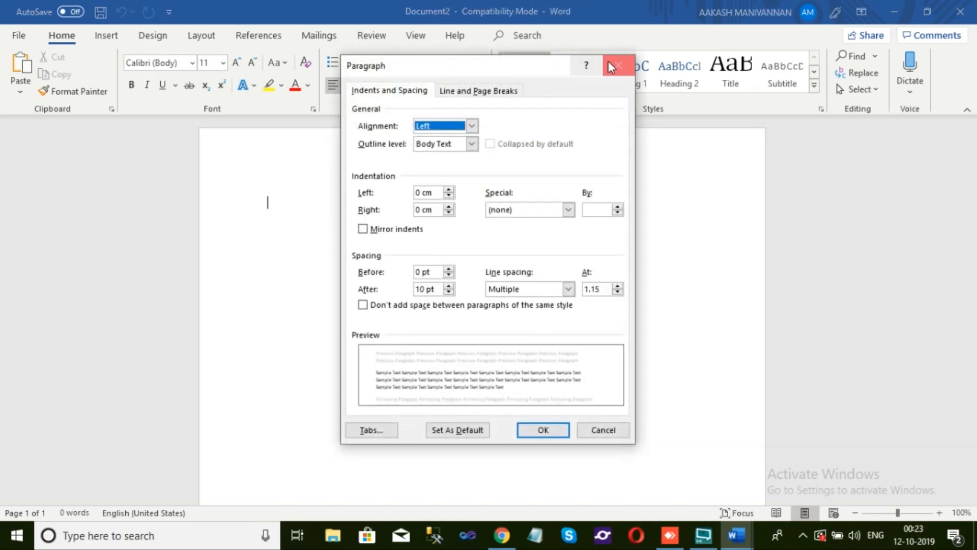
{"action": "left_click", "coordinate": [612, 66]}
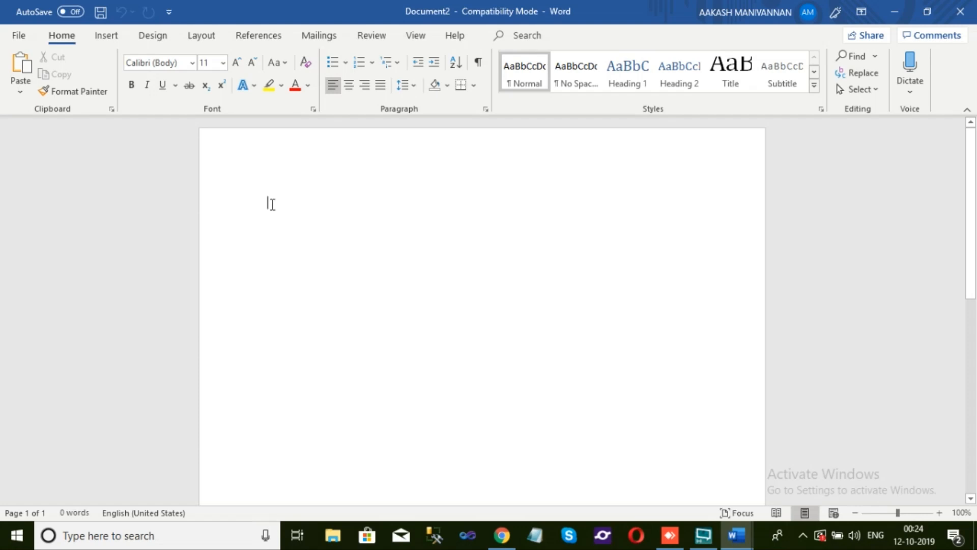
Generate four paragraphs of four-sentence sample text with the formula =RAND(4,4)
{"action": "type", "text": "="}
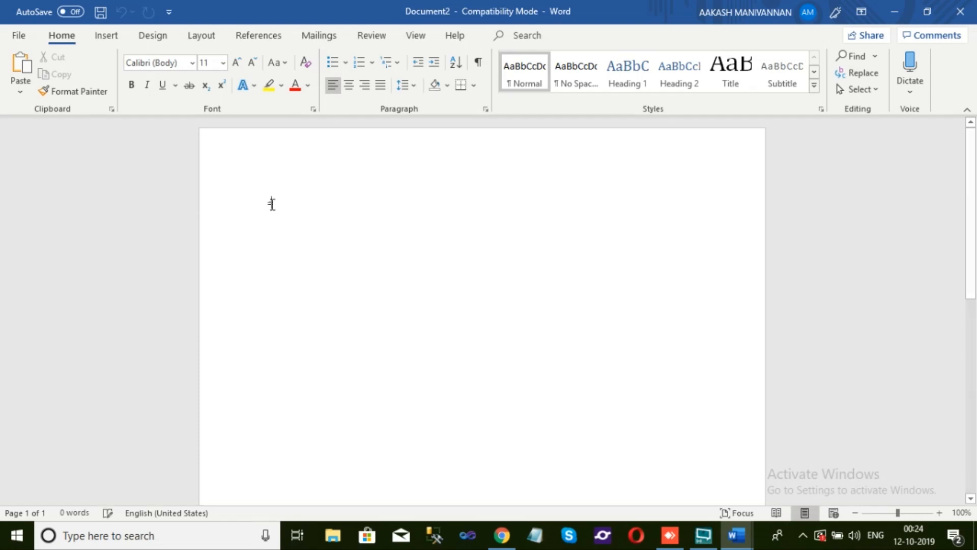
{"action": "type", "text": "RAN"}
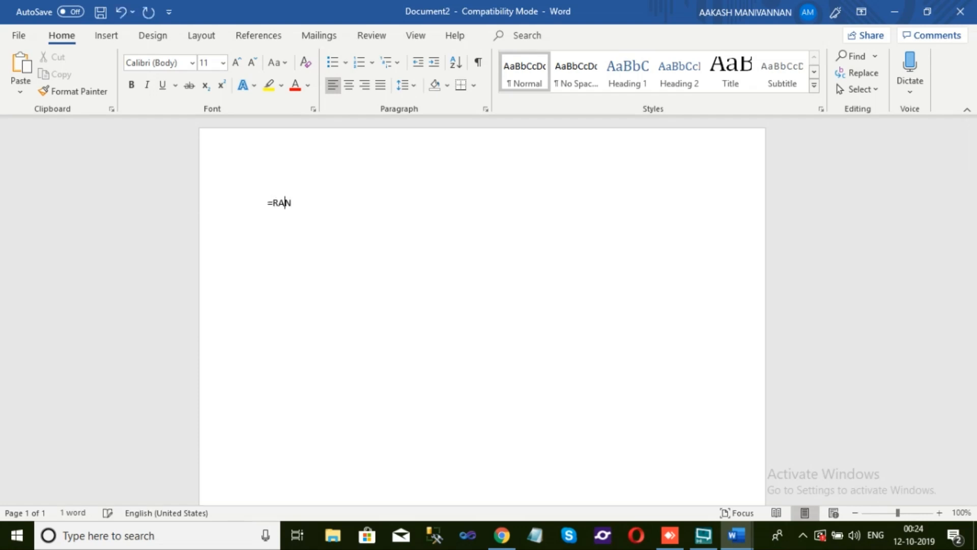
{"action": "type", "text": "D()"}
{"action": "key", "text": "Left"}
{"action": "type", "text": "4,4"}
{"action": "key", "text": "End"}
{"action": "key", "text": "Return"}
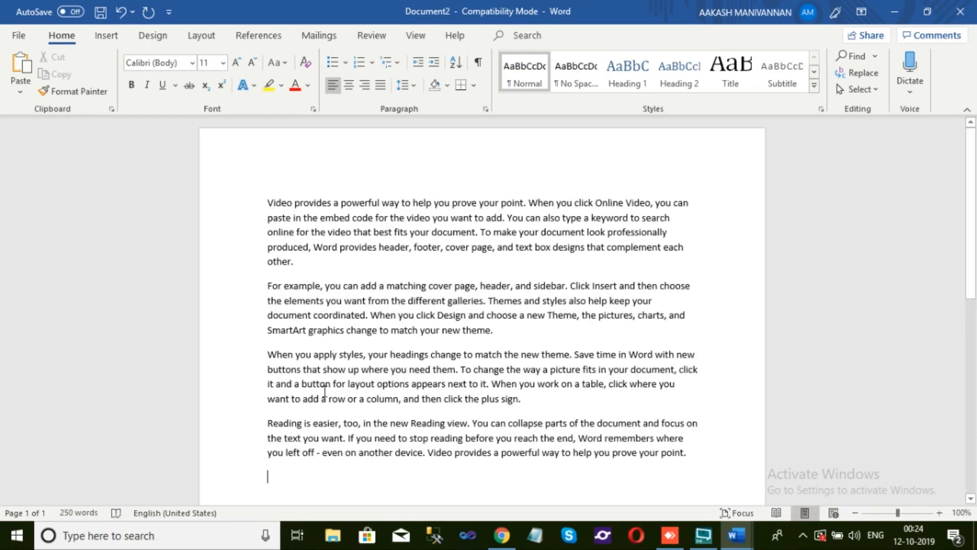
Write the formula =RAND(4,4) as plain text on the line below the sample paragraphs
{"action": "type", "text": "="}
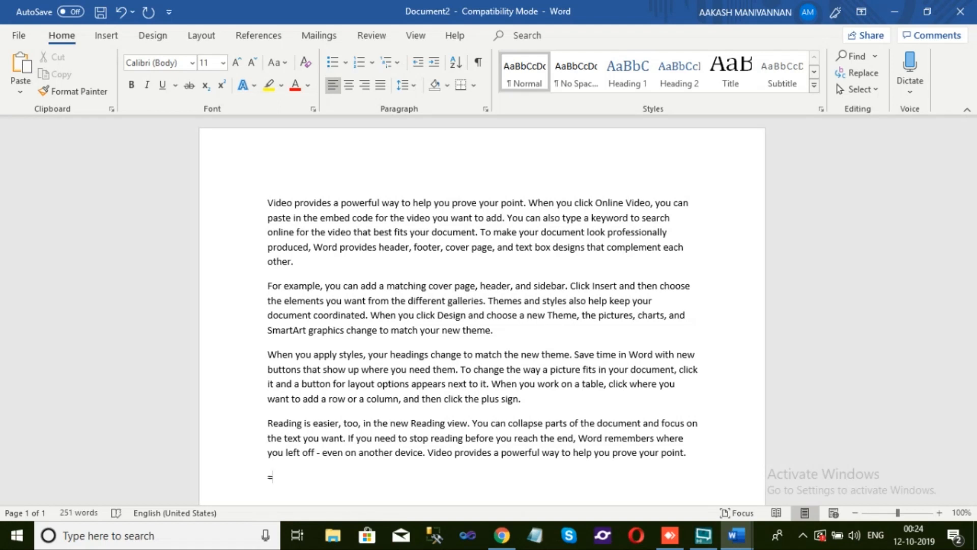
{"action": "type", "text": "RAND"}
{"action": "type", "text": "()"}
{"action": "type", "text": "4,4"}
{"action": "left_click", "coordinate": [331, 474]}
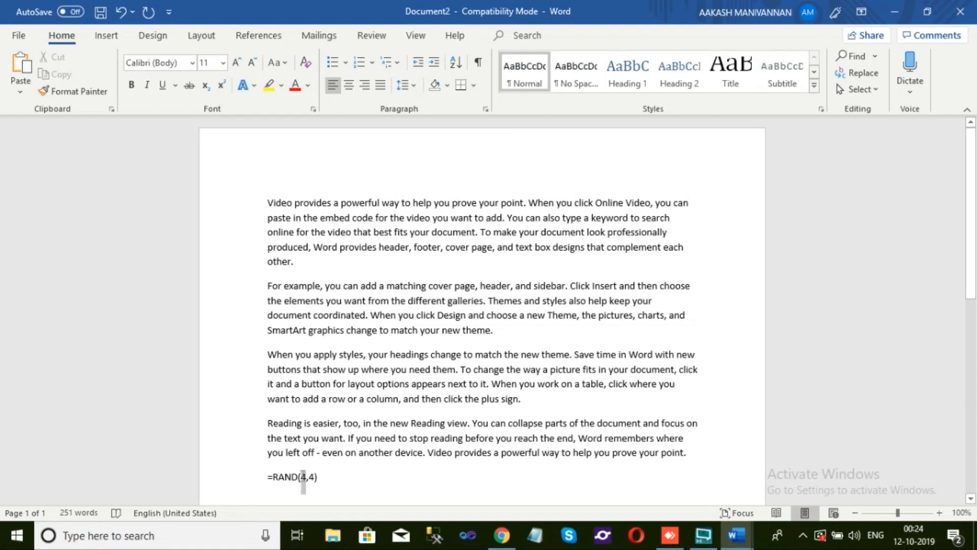
Examine each argument of the =RAND(4,4) line by selecting it and comparing it with the sample paragraphs above
{"action": "double_click", "coordinate": [303, 476]}
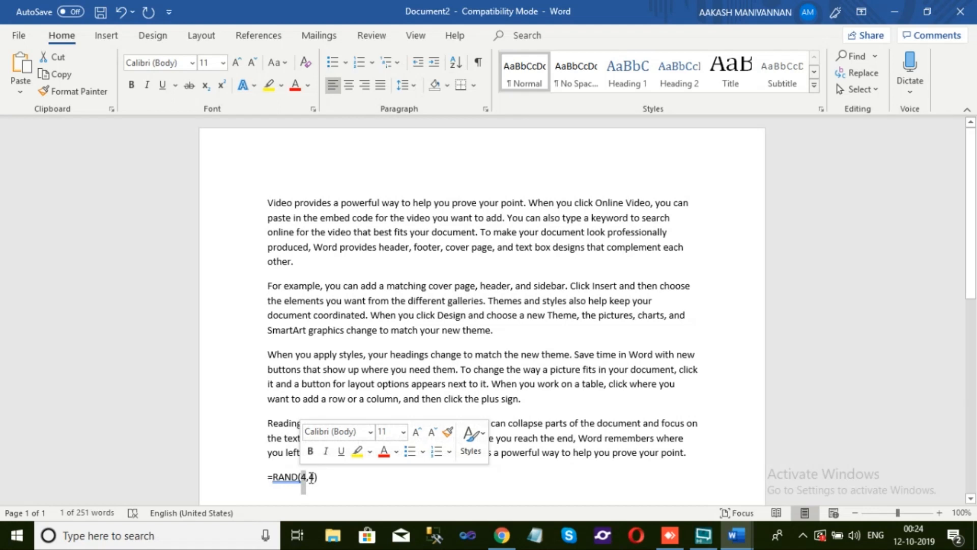
{"action": "left_click_drag", "start_coordinate": [310, 478], "coordinate": [316, 478]}
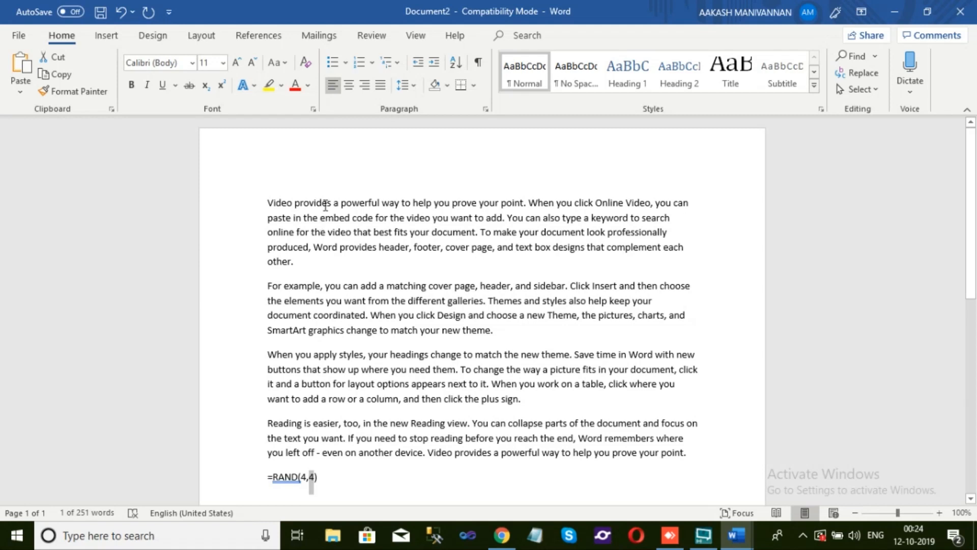
{"action": "left_click_drag", "start_coordinate": [266, 201], "coordinate": [654, 396]}
{"action": "left_click", "coordinate": [653, 395]}
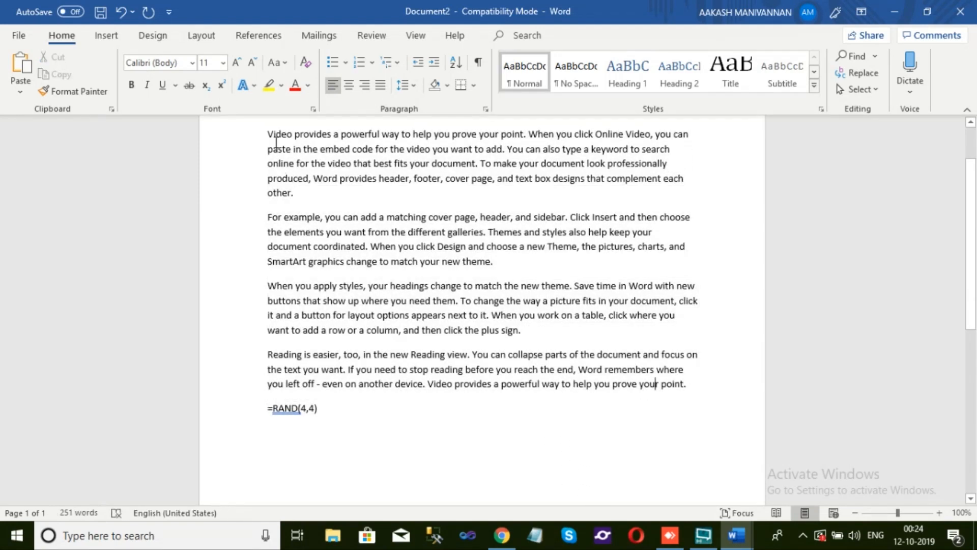
{"action": "left_click_drag", "start_coordinate": [267, 134], "coordinate": [316, 204]}
{"action": "left_click", "coordinate": [316, 204]}
{"action": "scroll", "coordinate": [312, 243], "scroll_direction": "up", "scroll_amount": 2}
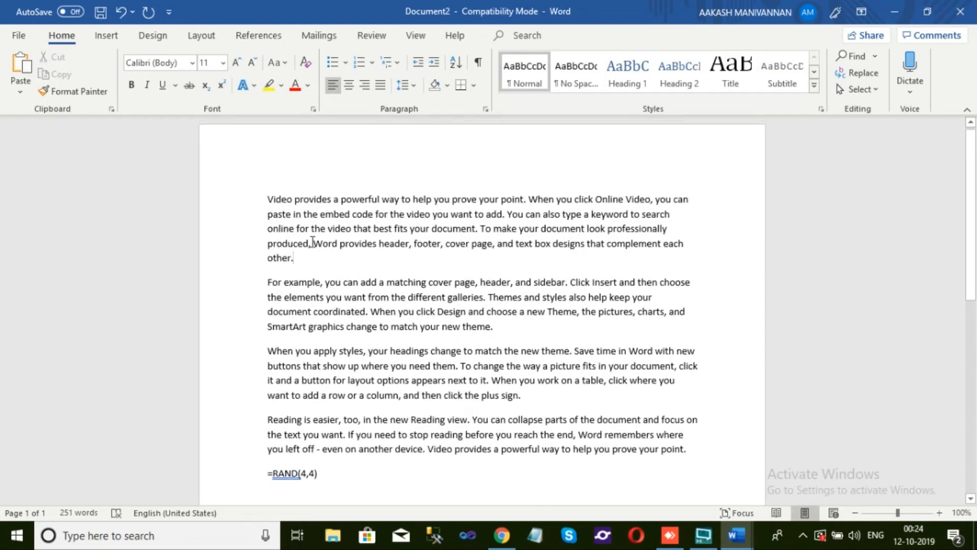
Delete the =RAND(4,4) text below the sample paragraphs
{"action": "left_click_drag", "start_coordinate": [323, 476], "coordinate": [268, 472]}
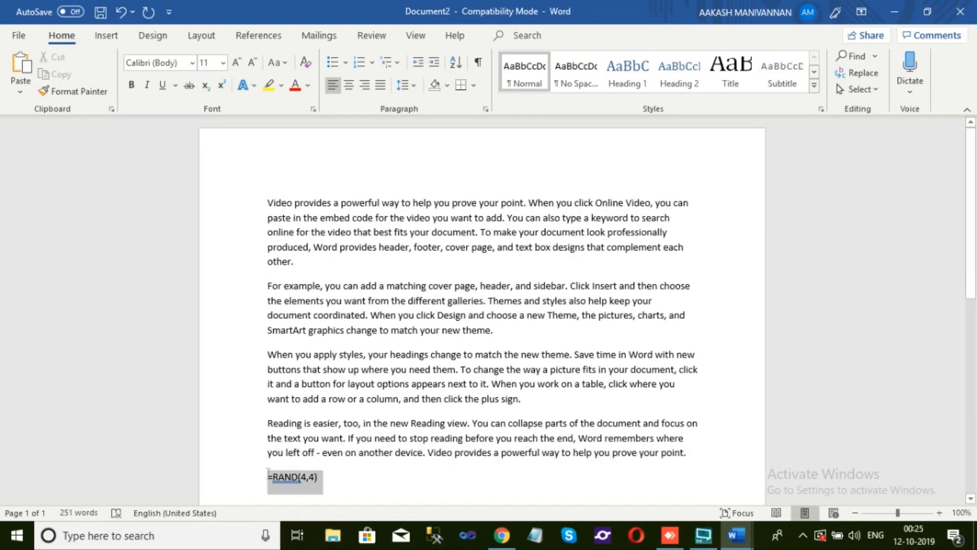
{"action": "key", "text": "Delete"}
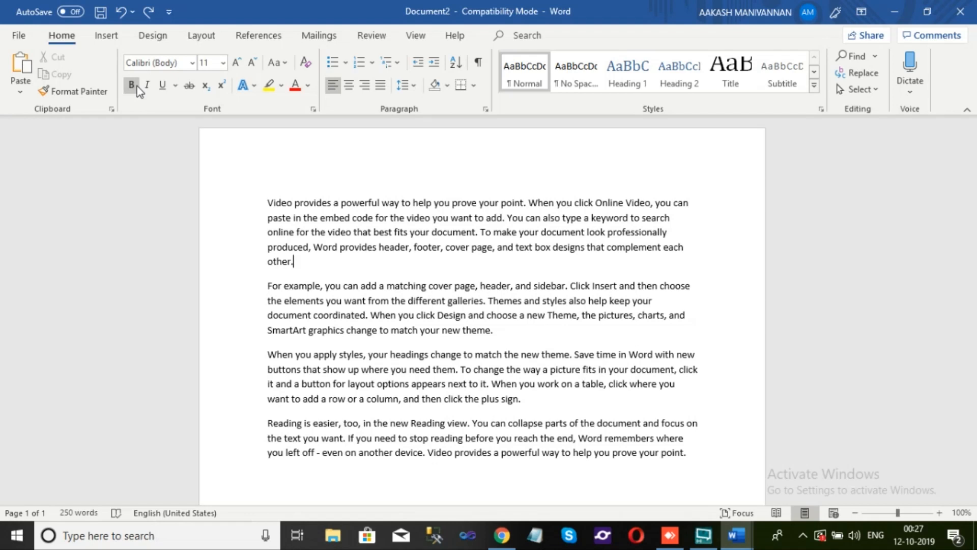
Make the word "Video" at the start of the first paragraph bold, italic and underlined
{"action": "left_click_drag", "start_coordinate": [269, 203], "coordinate": [293, 207]}
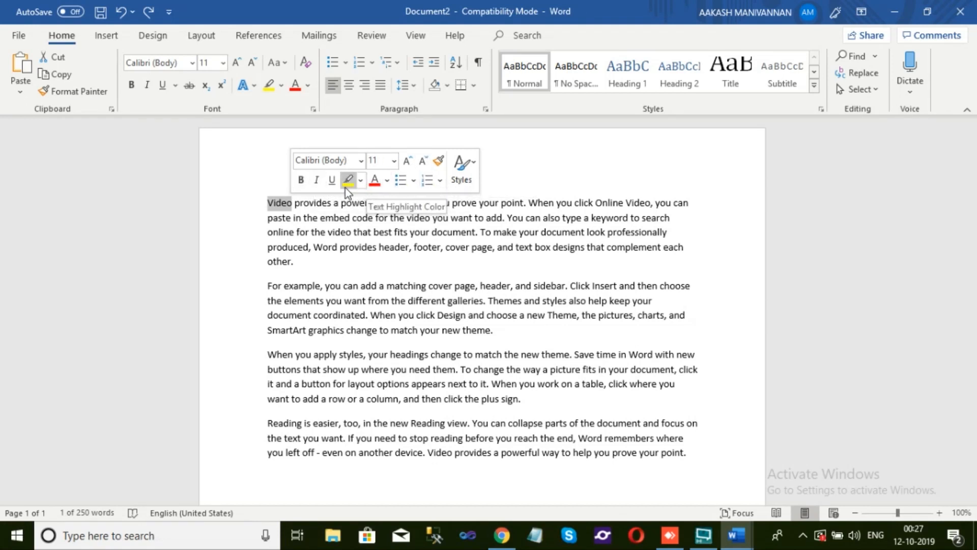
{"action": "left_click", "coordinate": [301, 181]}
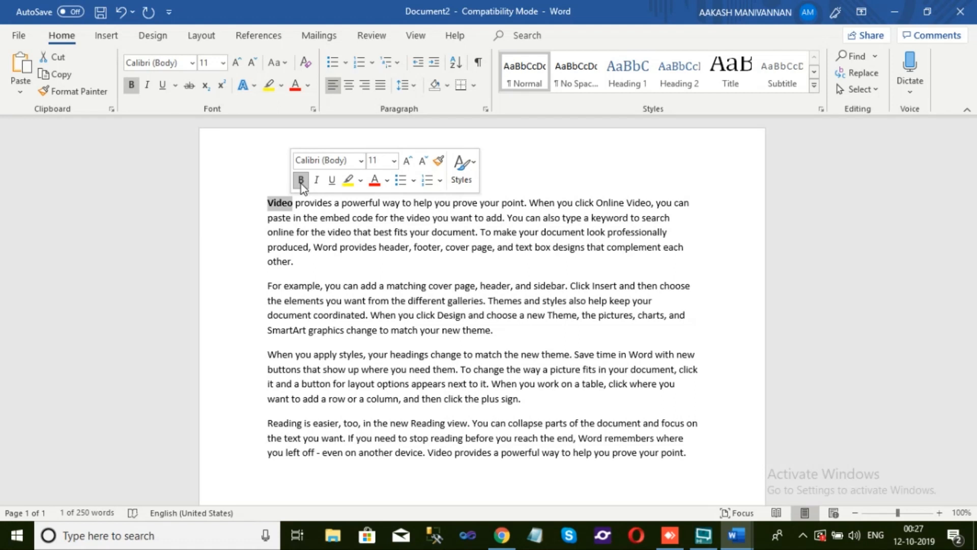
{"action": "left_click", "coordinate": [300, 203]}
{"action": "left_click_drag", "start_coordinate": [268, 203], "coordinate": [298, 200]}
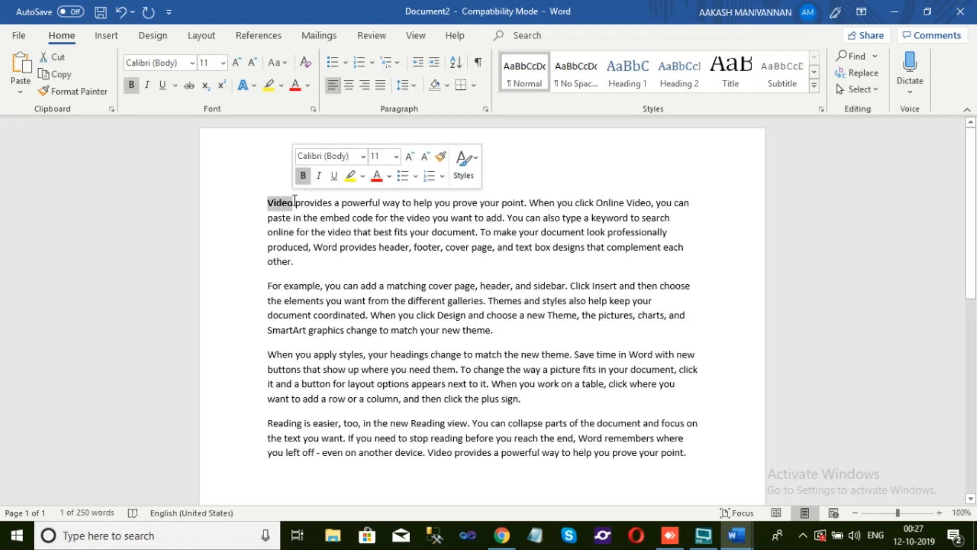
{"action": "left_click", "coordinate": [320, 176]}
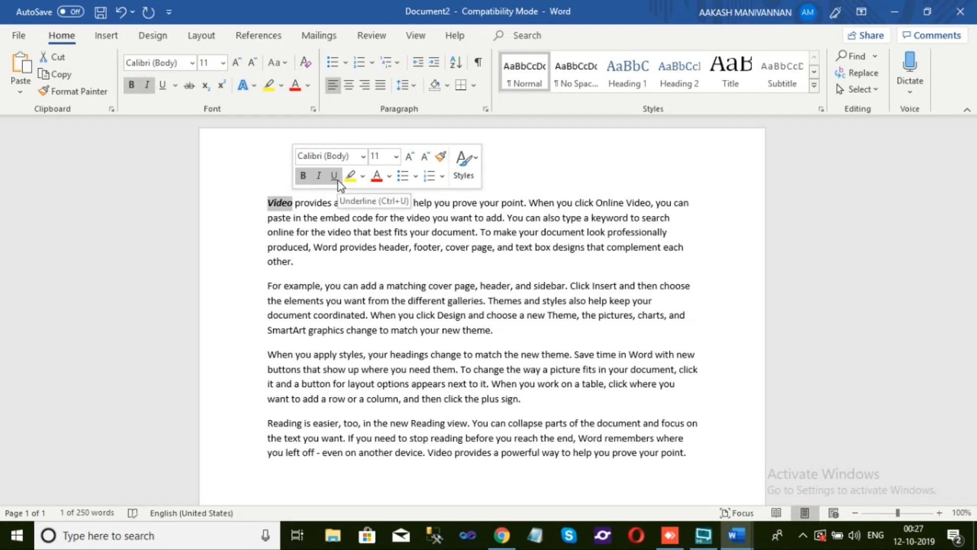
{"action": "left_click", "coordinate": [336, 179]}
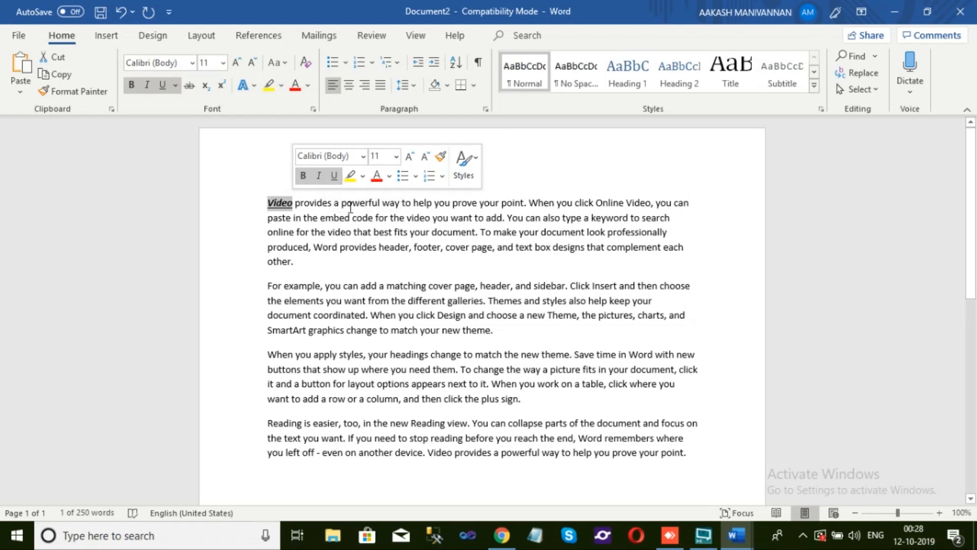
{"action": "left_click", "coordinate": [342, 203]}
Highlight "paste in the embed code for the" and "produced, Word provides" in the first paragraph in yellow
{"action": "left_click_drag", "start_coordinate": [268, 217], "coordinate": [400, 220]}
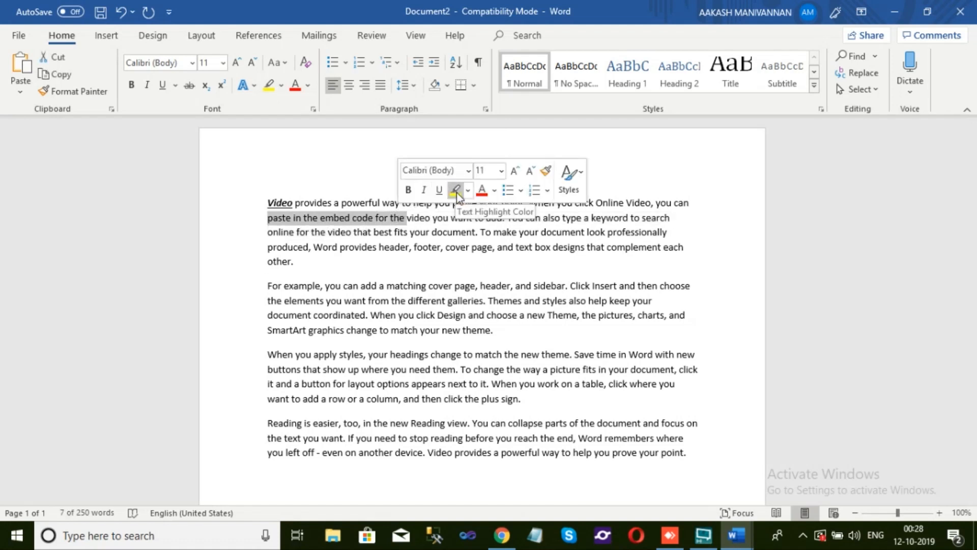
{"action": "left_click", "coordinate": [457, 192]}
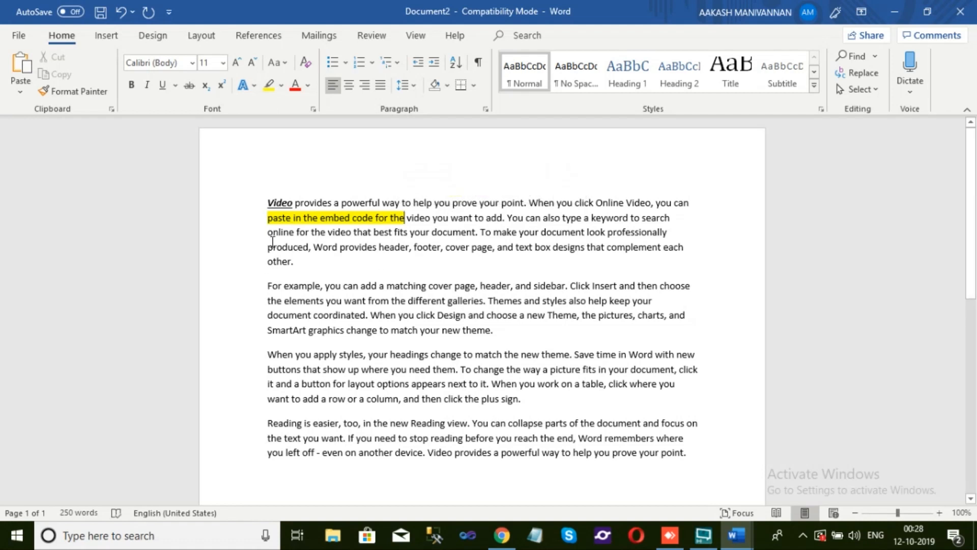
{"action": "left_click_drag", "start_coordinate": [268, 246], "coordinate": [378, 254]}
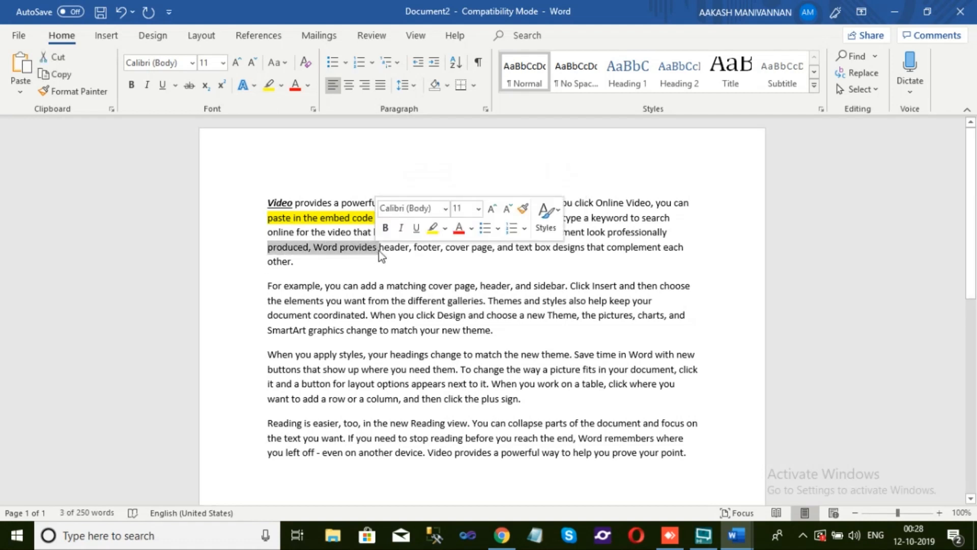
{"action": "left_click", "coordinate": [433, 228]}
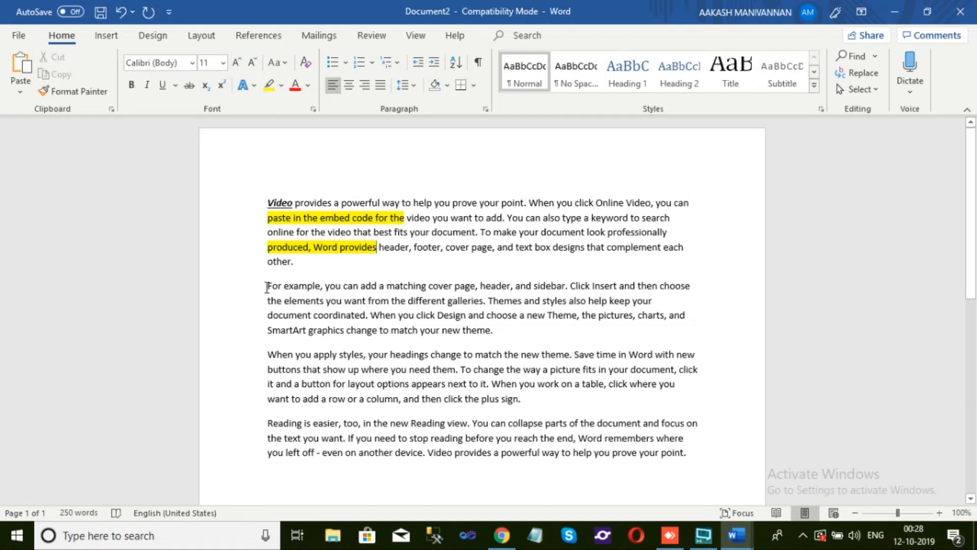
Highlight the whole second paragraph and the third paragraph up to "next to it. When" in yellow
{"action": "left_click_drag", "start_coordinate": [266, 285], "coordinate": [492, 331]}
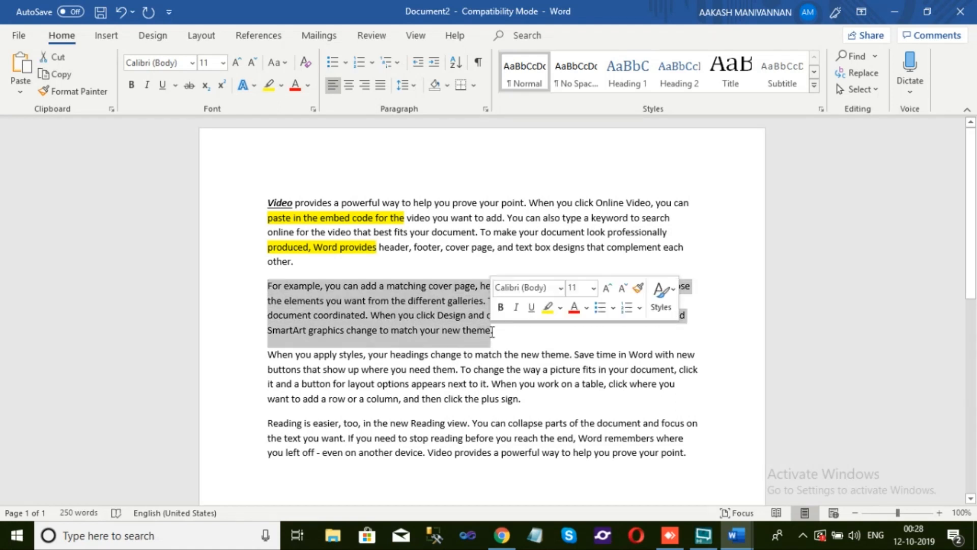
{"action": "left_click", "coordinate": [544, 308]}
{"action": "left_click", "coordinate": [492, 330]}
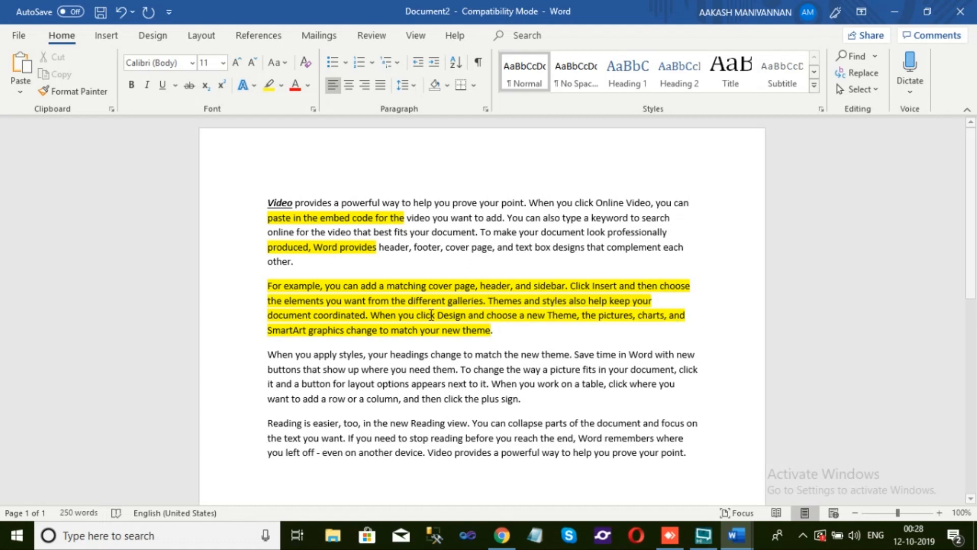
{"action": "left_click_drag", "start_coordinate": [267, 330], "coordinate": [519, 384]}
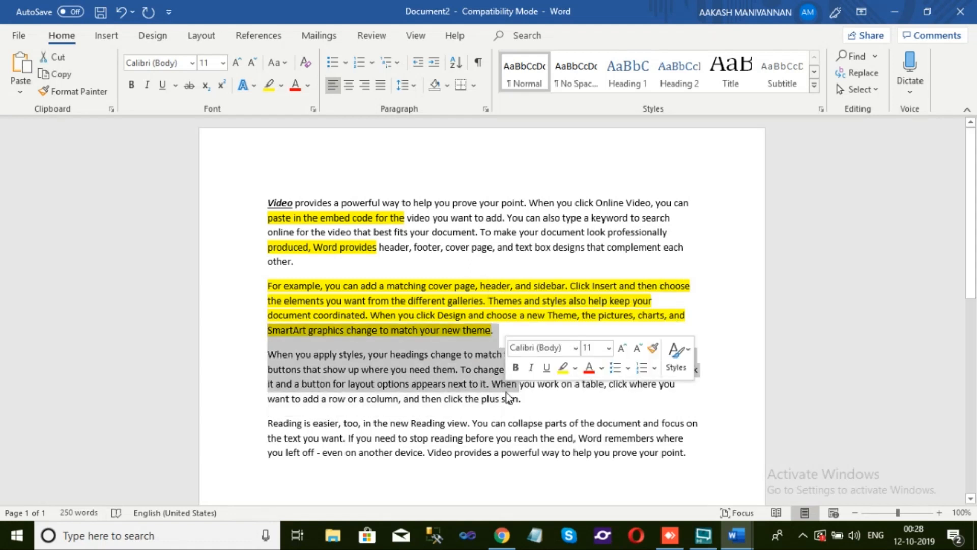
{"action": "left_click", "coordinate": [563, 367]}
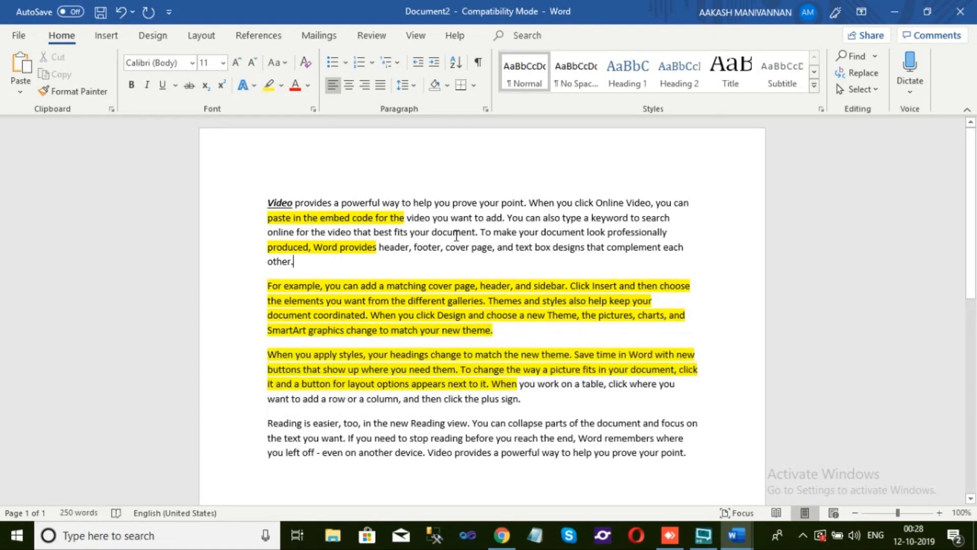
Set the font color of "Video provides a powerful way to help" in the first line to red
{"action": "left_click_drag", "start_coordinate": [267, 203], "coordinate": [433, 203]}
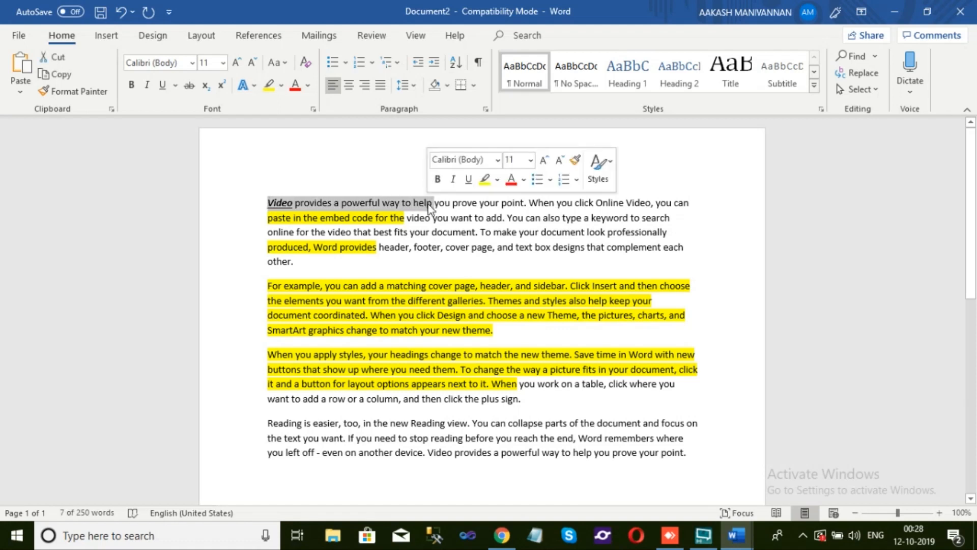
{"action": "left_click", "coordinate": [524, 182]}
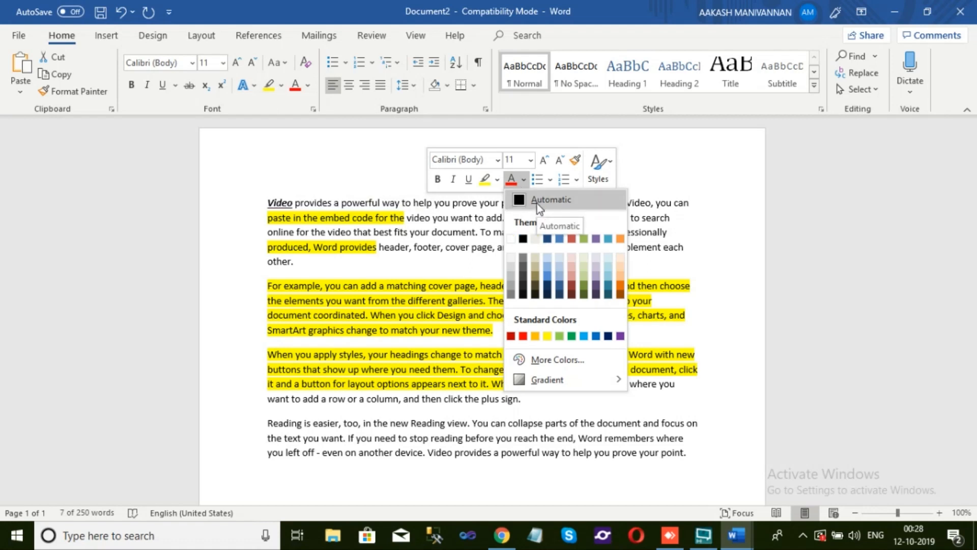
{"action": "left_click", "coordinate": [528, 336]}
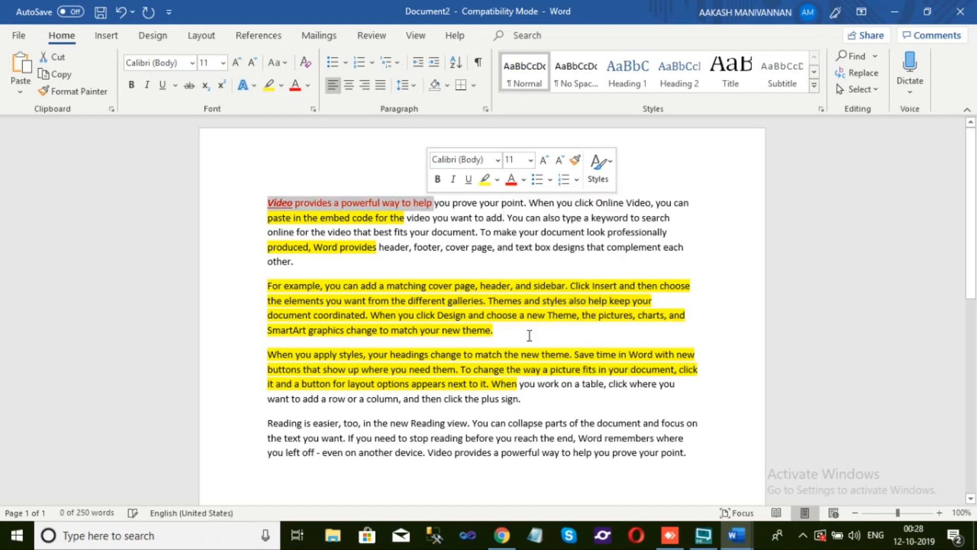
{"action": "left_click", "coordinate": [505, 238]}
{"action": "left_click_drag", "start_coordinate": [267, 203], "coordinate": [435, 203]}
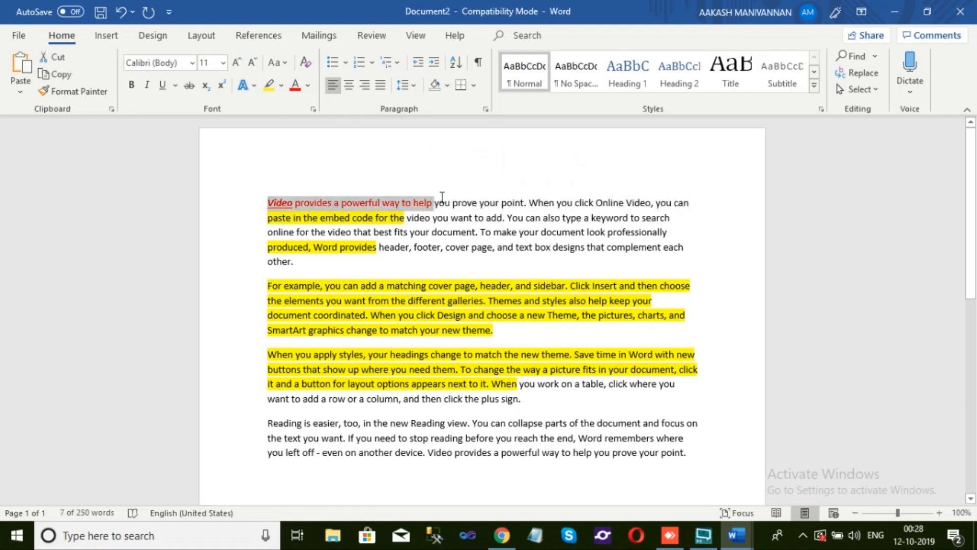
{"action": "left_click", "coordinate": [432, 185]}
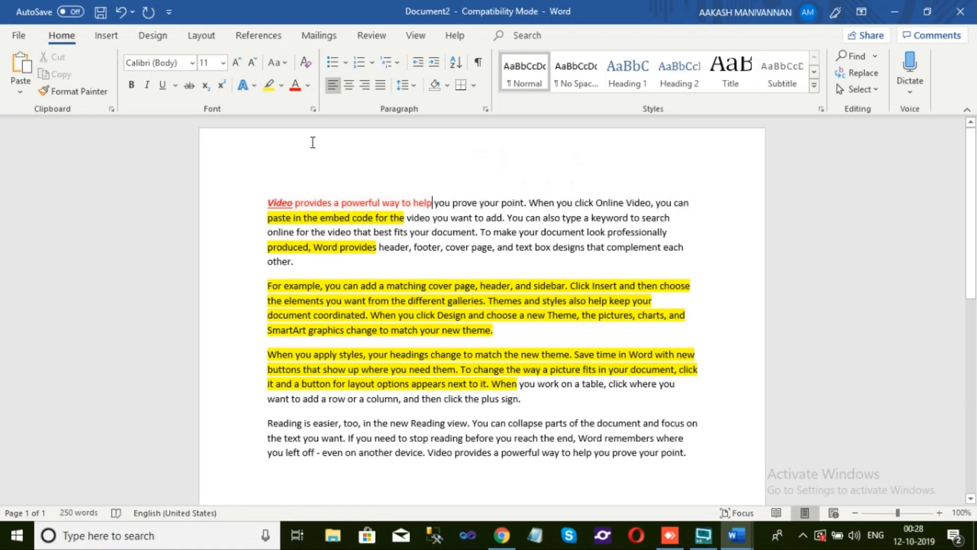
Set the font color of "prove your point. When you click Online" in the first line to light blue
{"action": "left_click", "coordinate": [308, 85]}
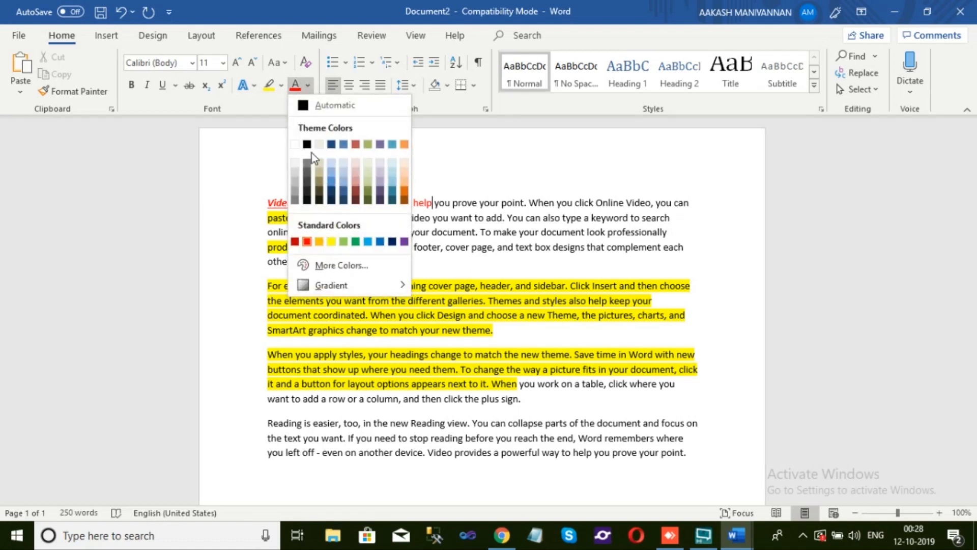
{"action": "left_click", "coordinate": [521, 185]}
{"action": "left_click_drag", "start_coordinate": [452, 202], "coordinate": [609, 199]}
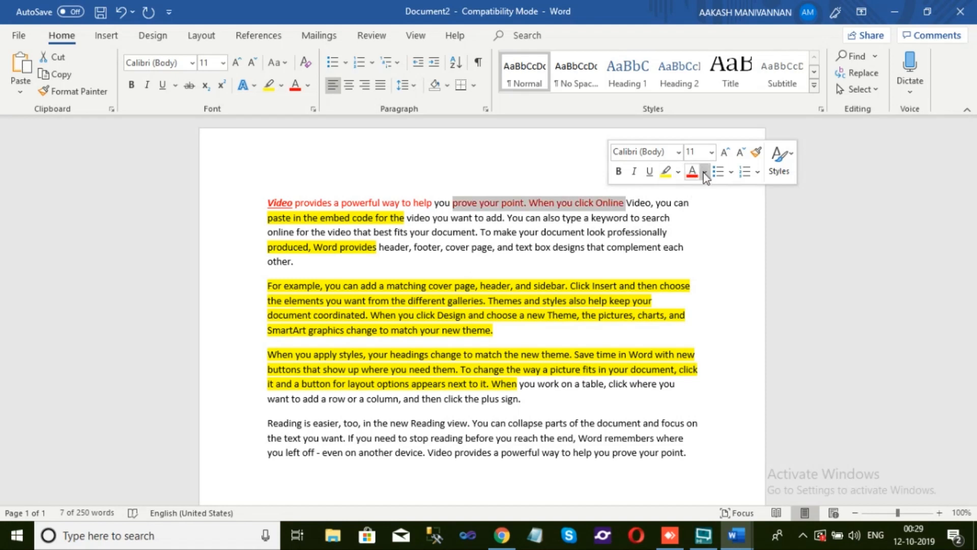
{"action": "left_click", "coordinate": [705, 172]}
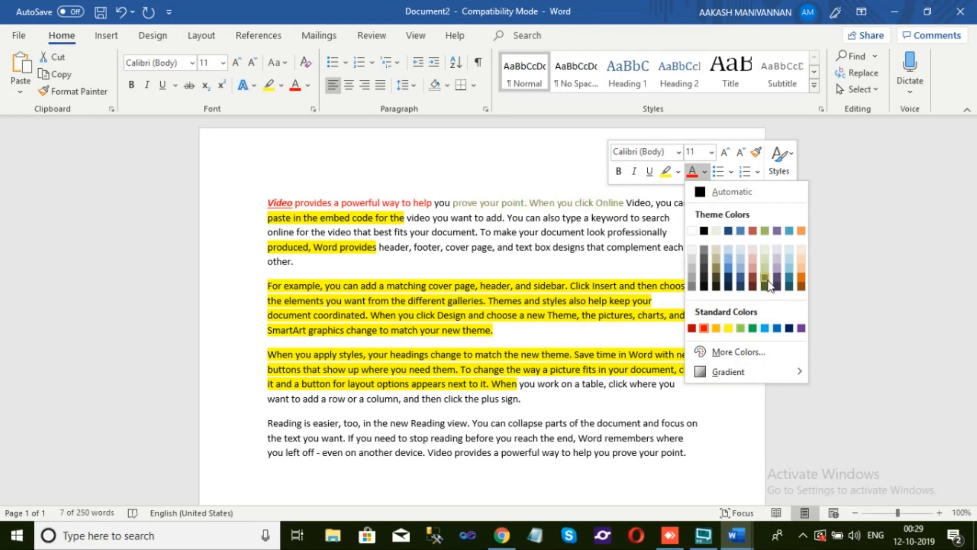
{"action": "left_click", "coordinate": [787, 273]}
{"action": "left_click", "coordinate": [686, 272]}
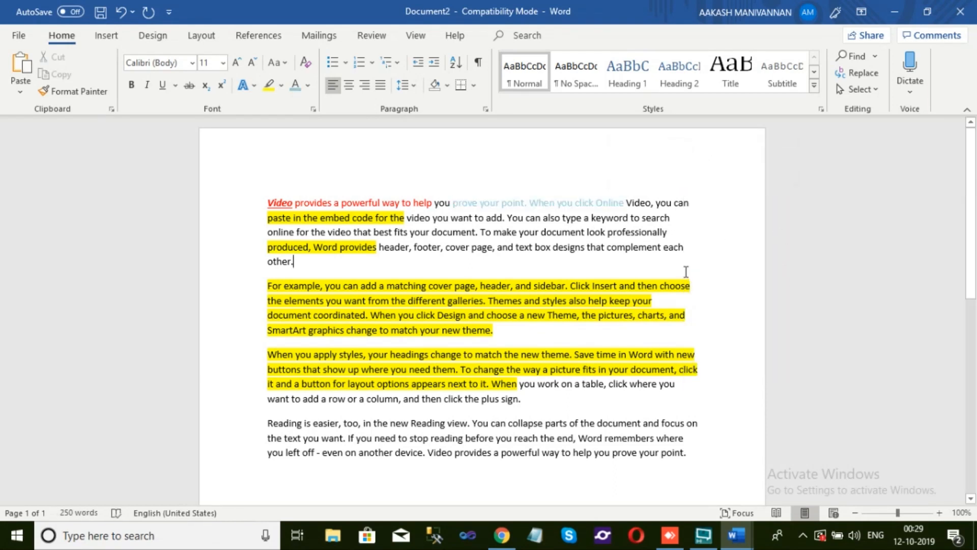
Preview fonts on "cover page, and text box designs that complement" and view the available font sizes without applying any
{"action": "left_click_drag", "start_coordinate": [446, 247], "coordinate": [639, 249]}
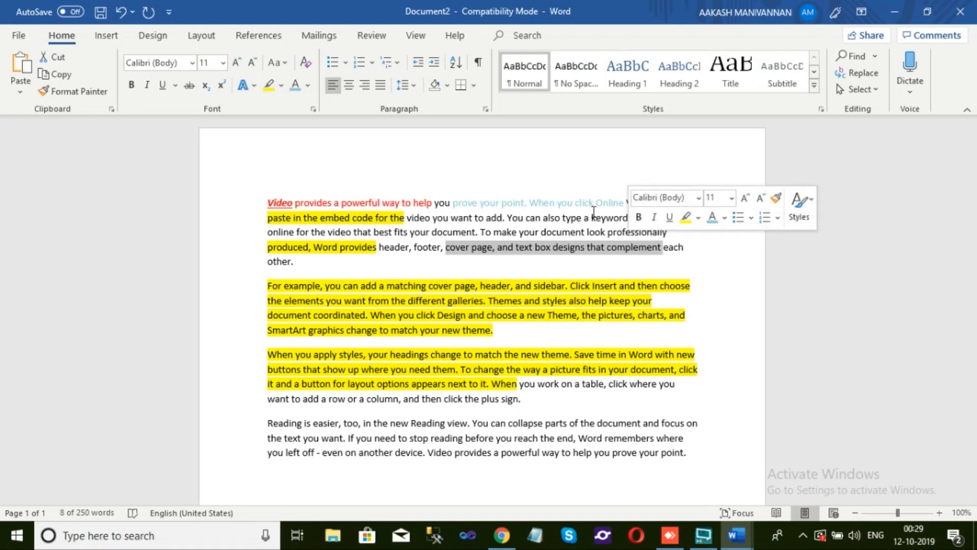
{"action": "left_click", "coordinate": [193, 63]}
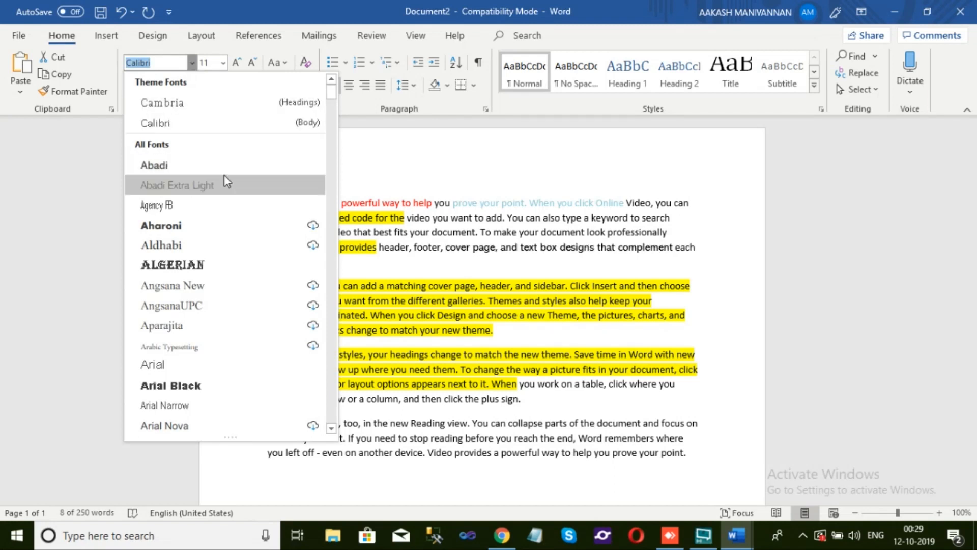
{"action": "scroll", "coordinate": [252, 234], "scroll_direction": "down", "scroll_amount": 15}
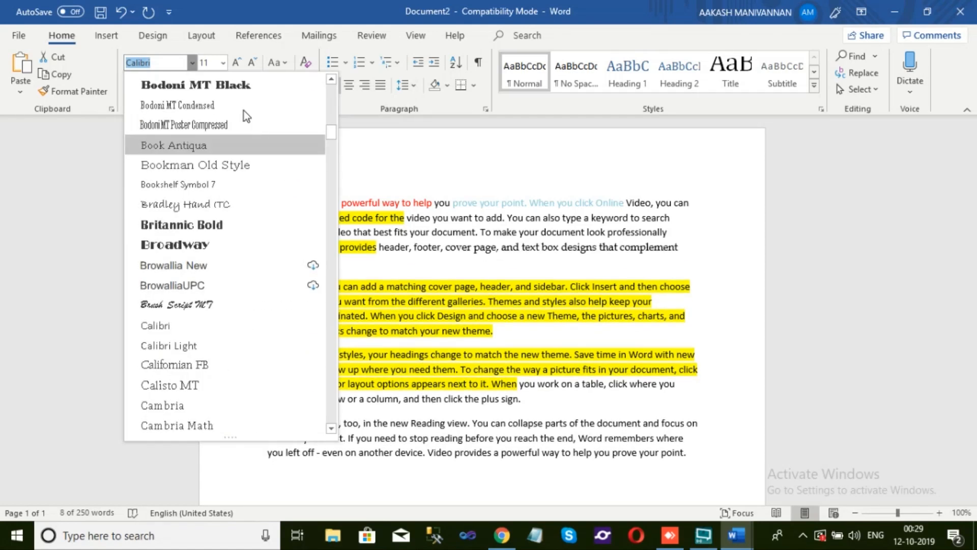
{"action": "left_click", "coordinate": [402, 168]}
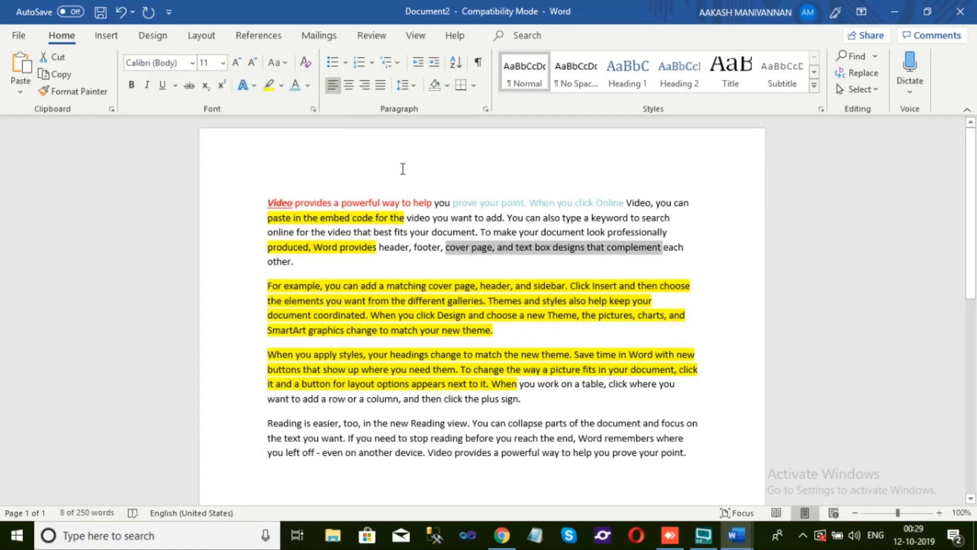
{"action": "left_click", "coordinate": [223, 63]}
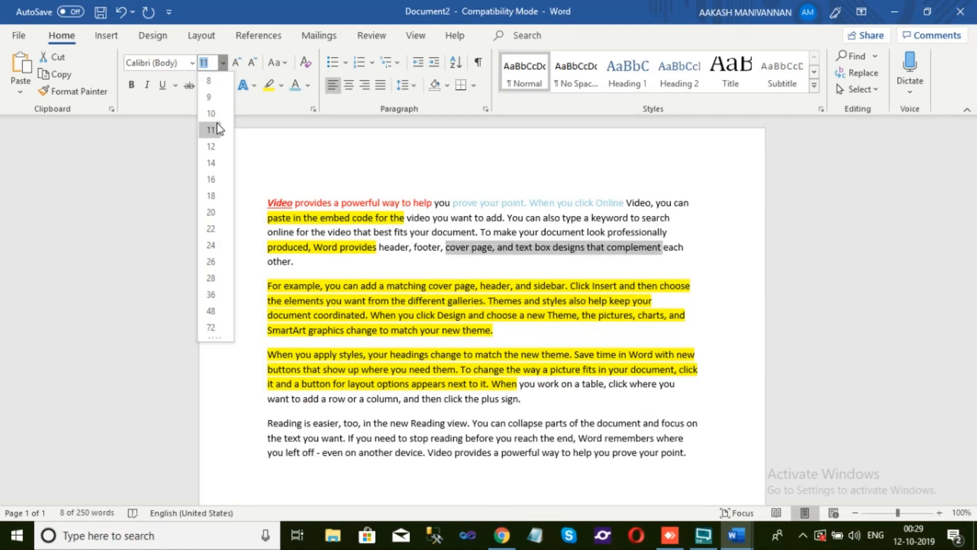
{"action": "left_click", "coordinate": [224, 64]}
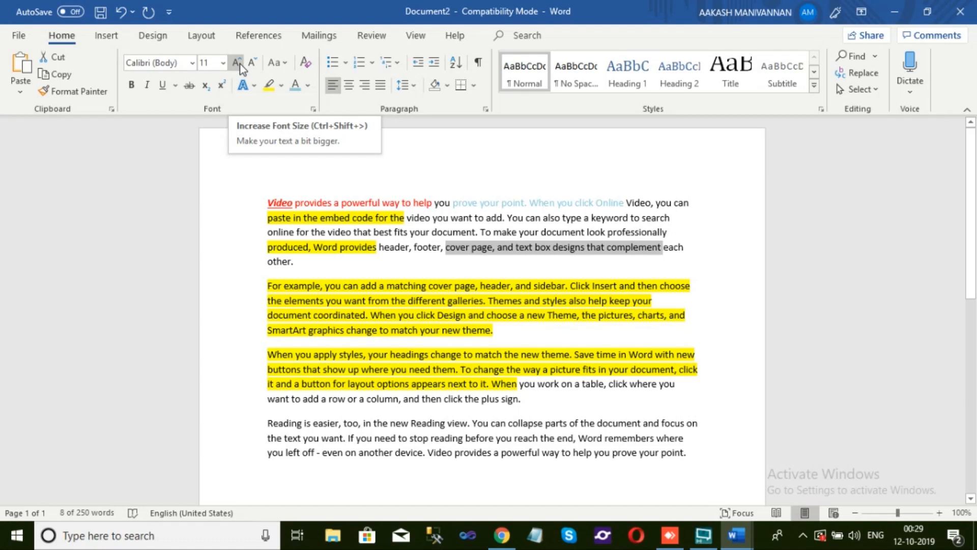
Enlarge "cover page, and text box designs that complement" in repeated size increments up to 100 pt
{"action": "left_click", "coordinate": [240, 63]}
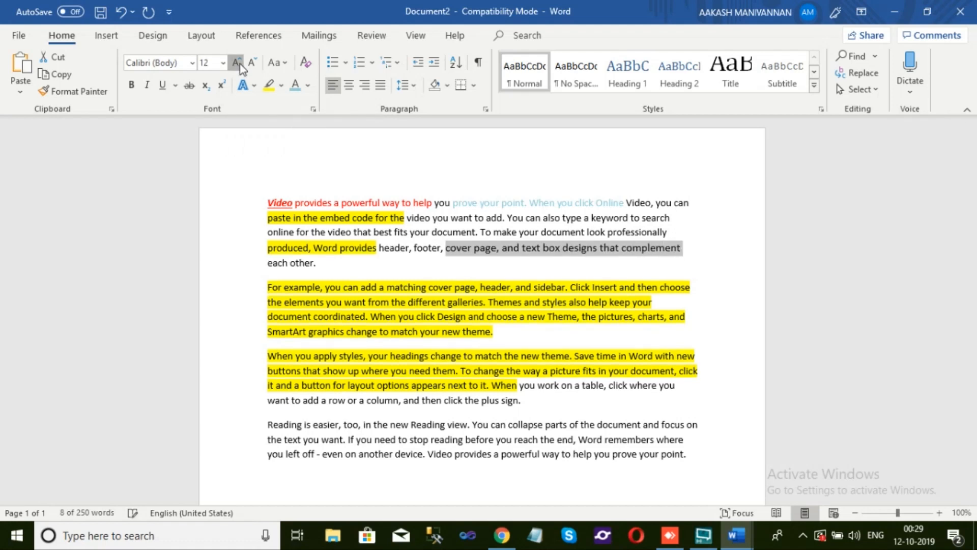
{"action": "left_click", "coordinate": [240, 63]}
{"action": "left_click", "coordinate": [240, 63]}
{"action": "left_click", "coordinate": [243, 87]}
{"action": "left_click", "coordinate": [237, 65]}
{"action": "left_click", "coordinate": [236, 63]}
{"action": "left_click", "coordinate": [237, 64]}
{"action": "left_click", "coordinate": [236, 63]}
{"action": "left_click", "coordinate": [236, 64]}
{"action": "left_click", "coordinate": [236, 64]}
{"action": "left_click", "coordinate": [236, 63]}
{"action": "left_click", "coordinate": [236, 64]}
{"action": "left_click", "coordinate": [236, 64]}
{"action": "left_click", "coordinate": [236, 63]}
{"action": "left_click", "coordinate": [236, 63]}
{"action": "left_click", "coordinate": [236, 63]}
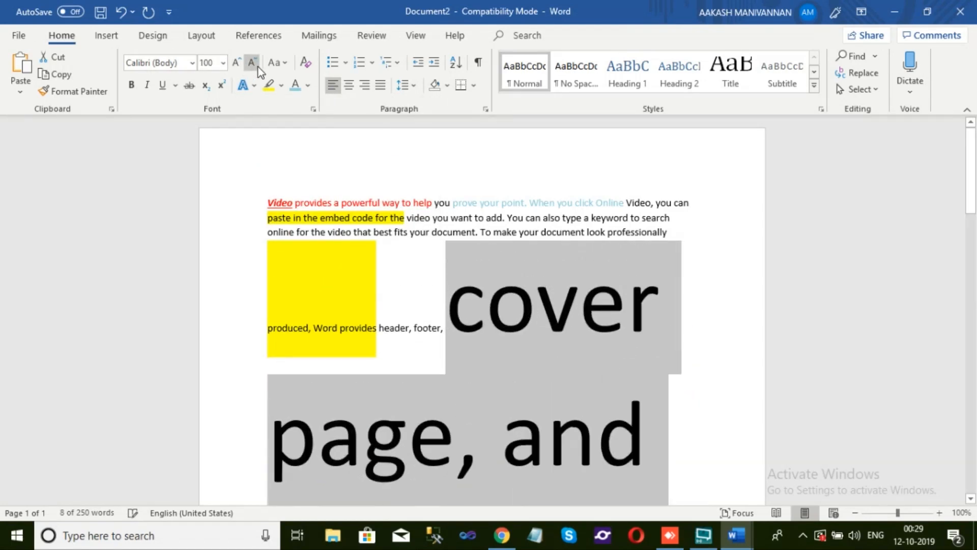
Shrink "cover page, and text box designs that complement" in repeated size decrements down to 11 pt
{"action": "left_click", "coordinate": [252, 63]}
{"action": "left_click", "coordinate": [252, 62]}
{"action": "left_click", "coordinate": [252, 63]}
{"action": "left_click", "coordinate": [252, 63]}
{"action": "left_click", "coordinate": [252, 63]}
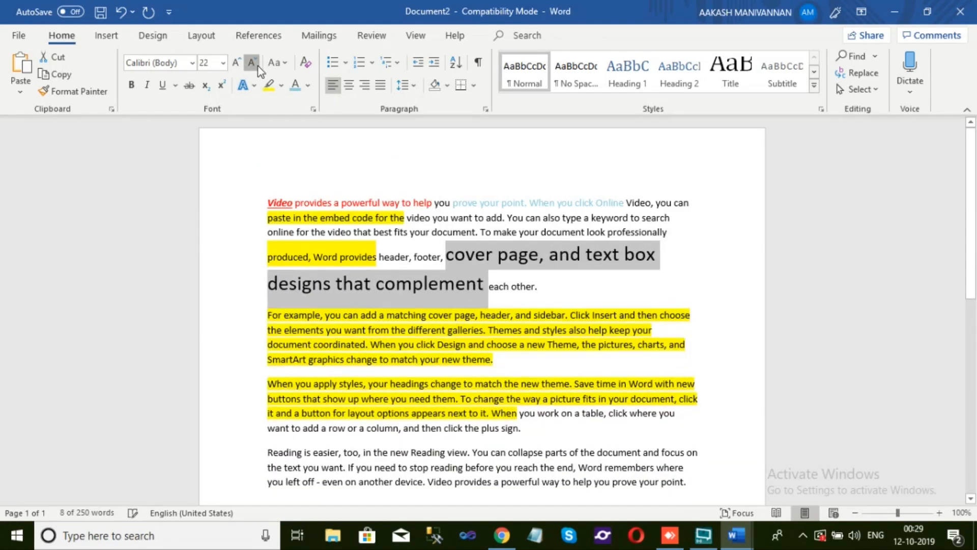
{"action": "left_click", "coordinate": [252, 63]}
{"action": "left_click", "coordinate": [252, 63]}
{"action": "left_click", "coordinate": [252, 63]}
{"action": "left_click", "coordinate": [257, 63]}
{"action": "left_click", "coordinate": [256, 62]}
{"action": "left_click", "coordinate": [257, 63]}
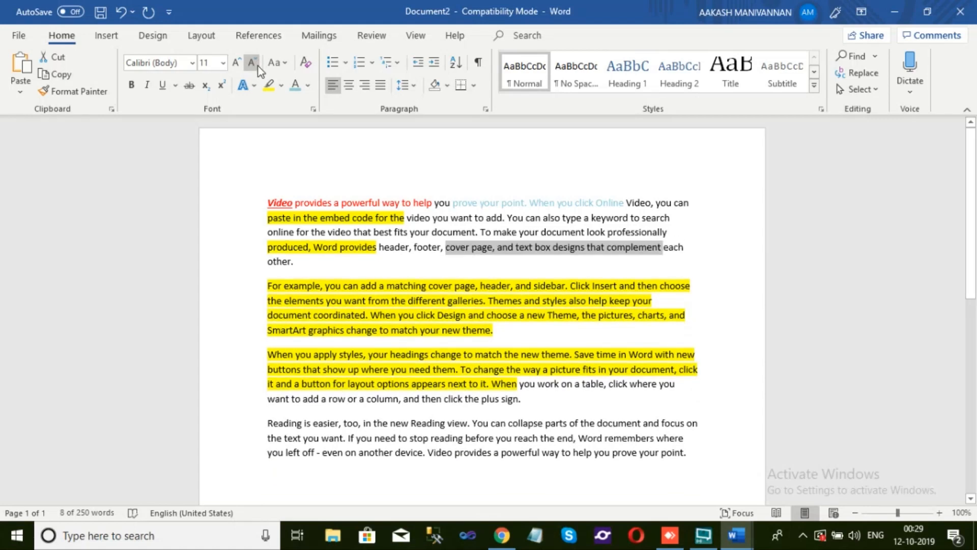
Apply lowercase to "cover page, and text box designs that complement" and go through the other case options
{"action": "left_click", "coordinate": [285, 68]}
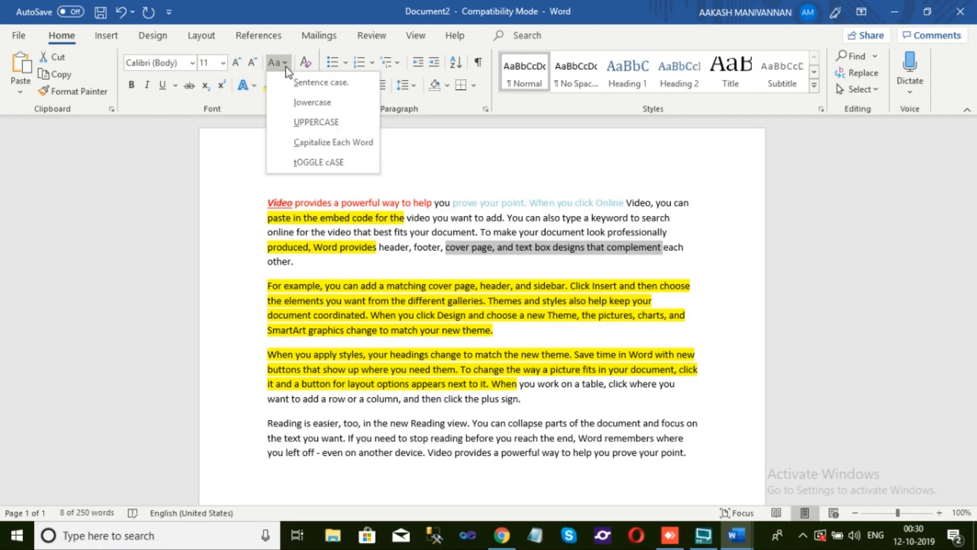
{"action": "left_click", "coordinate": [327, 104]}
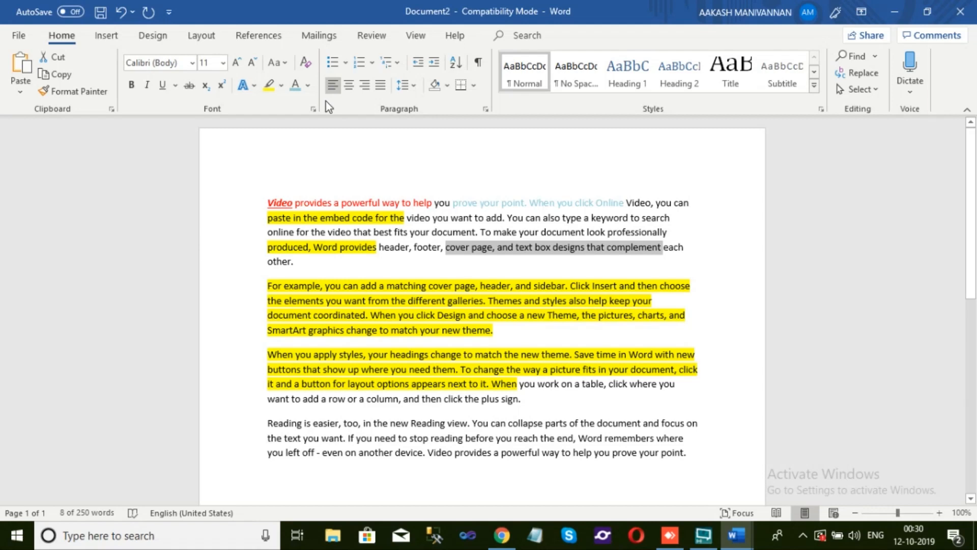
{"action": "left_click", "coordinate": [286, 61]}
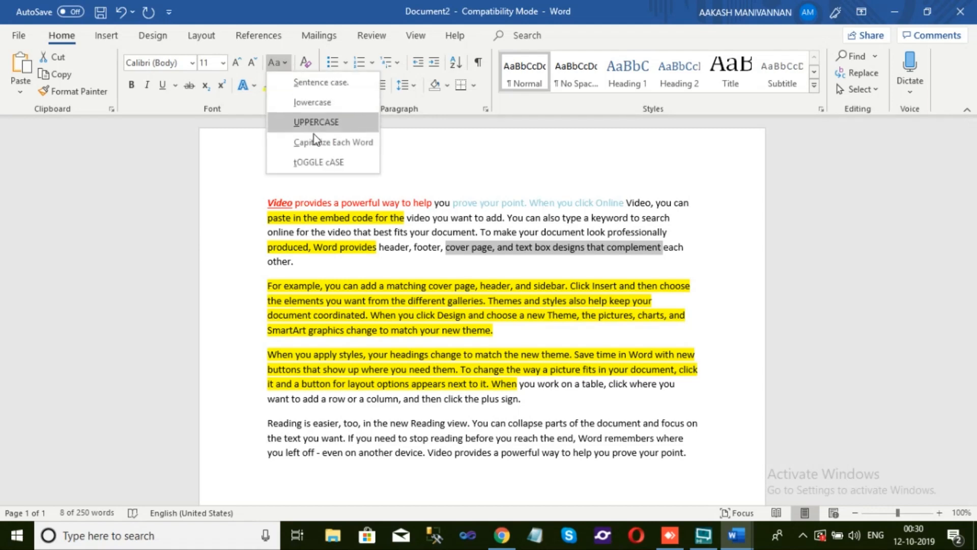
{"action": "left_click", "coordinate": [314, 135]}
Add blank lines after the last paragraph and write "Edutainment Grounds" below them
{"action": "scroll", "coordinate": [319, 280], "scroll_direction": "down", "scroll_amount": 5}
{"action": "left_click", "coordinate": [700, 211]}
{"action": "key", "text": "Return"}
{"action": "key", "text": "Return"}
{"action": "key", "text": "Return"}
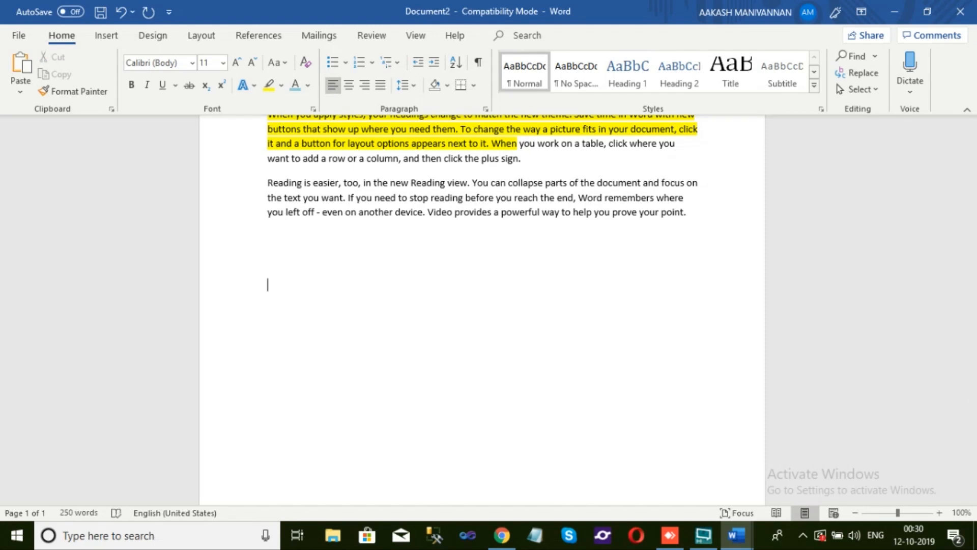
{"action": "type", "text": "Edutainment Grou"}
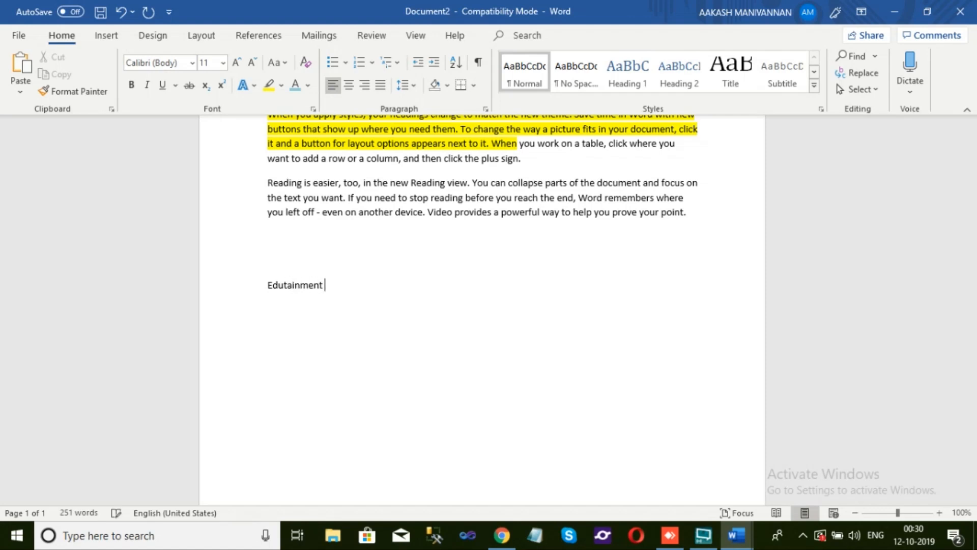
{"action": "type", "text": "nds"}
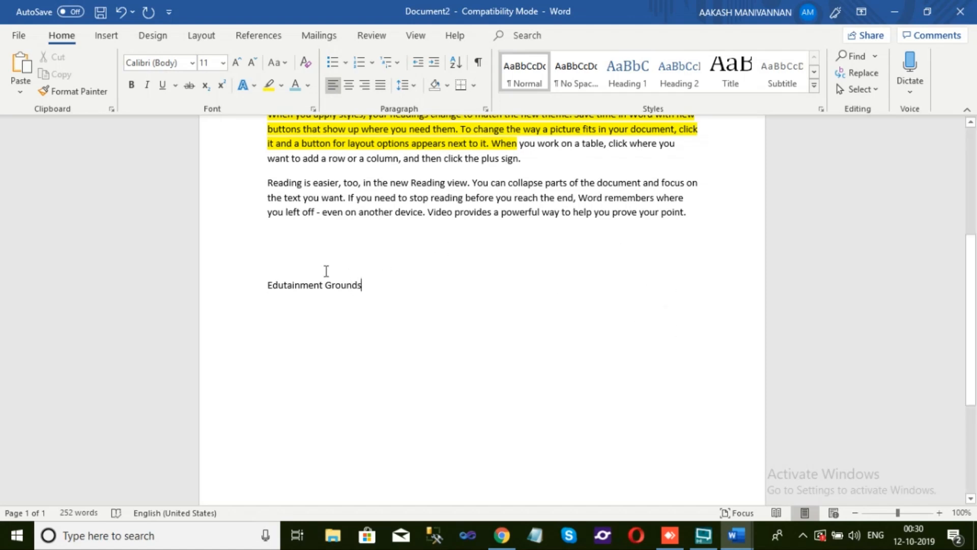
Change "Edutainment Grounds" to sentence case
{"action": "left_click", "coordinate": [262, 282]}
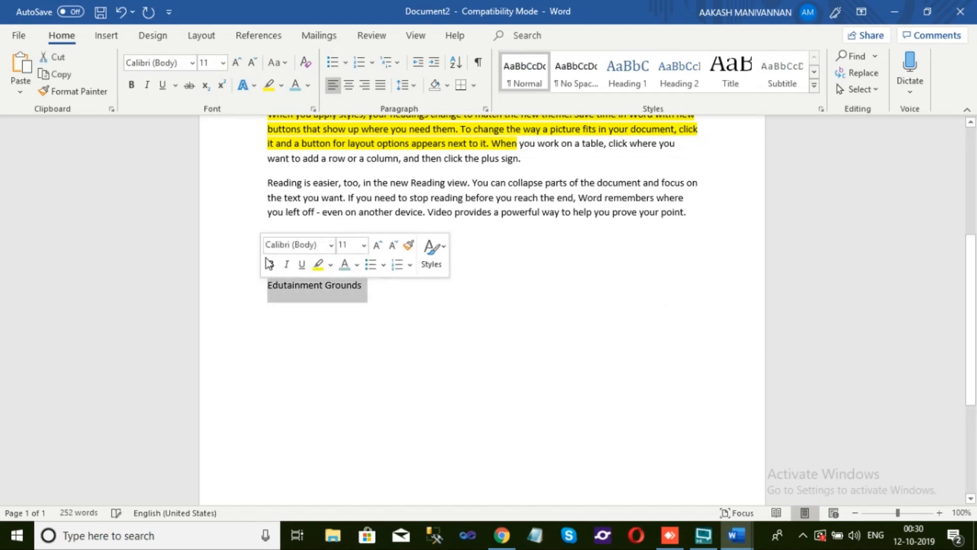
{"action": "left_click", "coordinate": [286, 64]}
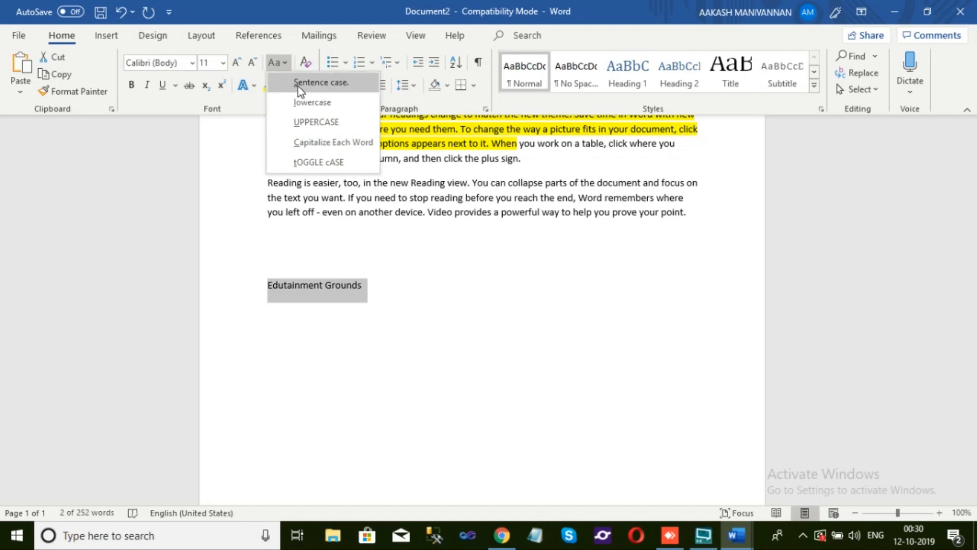
{"action": "left_click", "coordinate": [298, 85]}
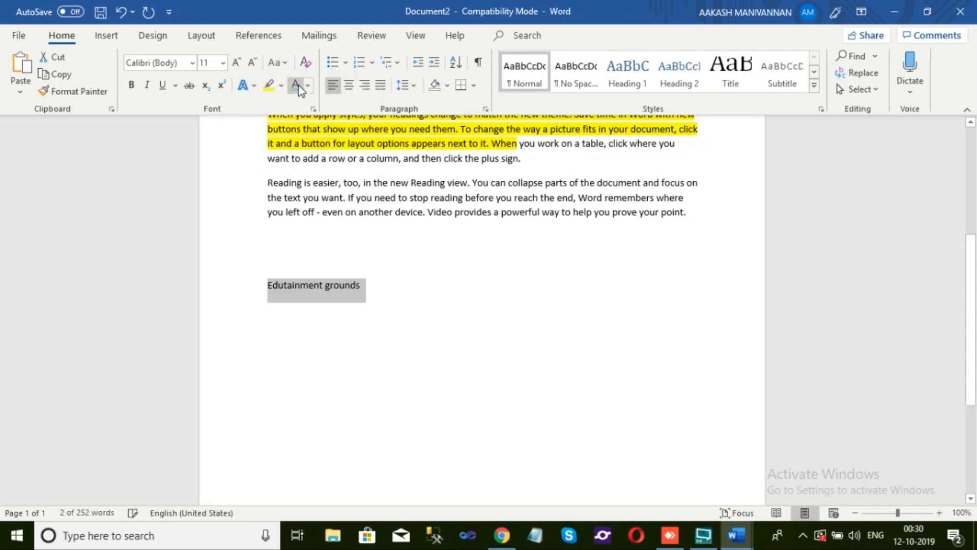
Convert the "Edutainment grounds" line to lowercase
{"action": "left_click", "coordinate": [286, 276]}
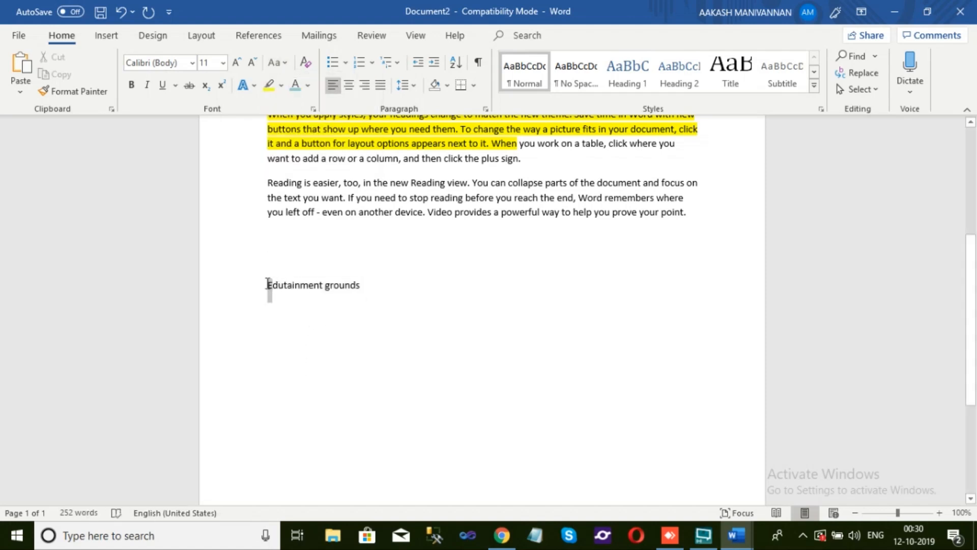
{"action": "left_click_drag", "start_coordinate": [268, 285], "coordinate": [361, 290]}
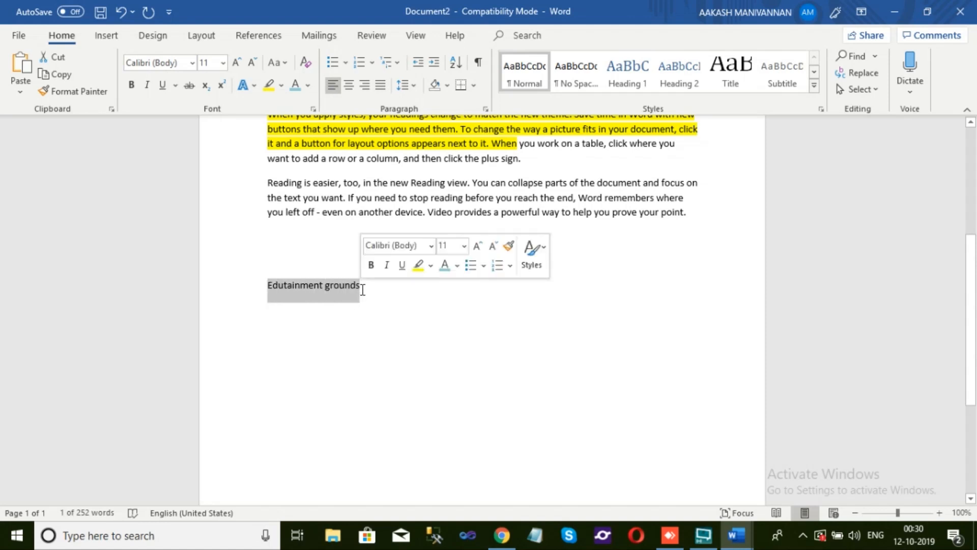
{"action": "left_click", "coordinate": [388, 290]}
{"action": "left_click", "coordinate": [286, 65]}
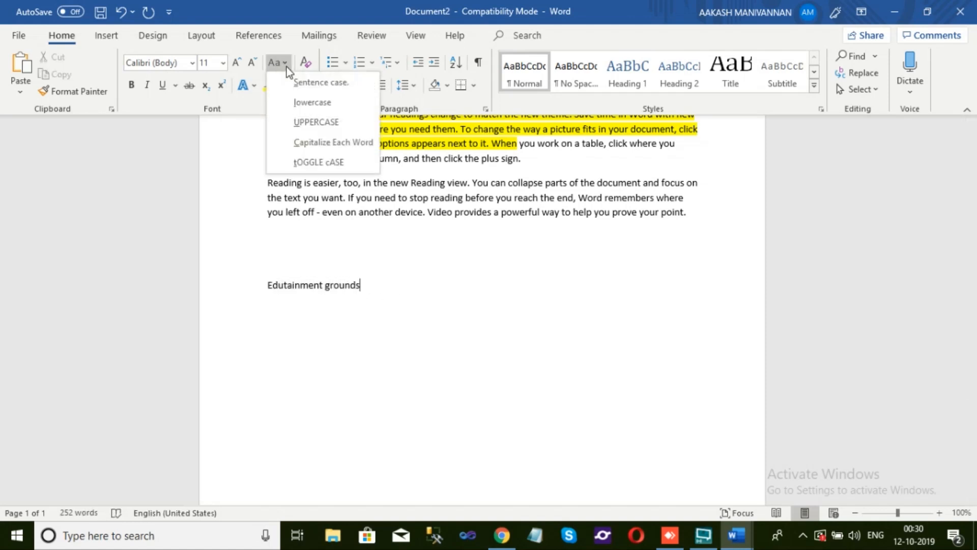
{"action": "left_click", "coordinate": [297, 102]}
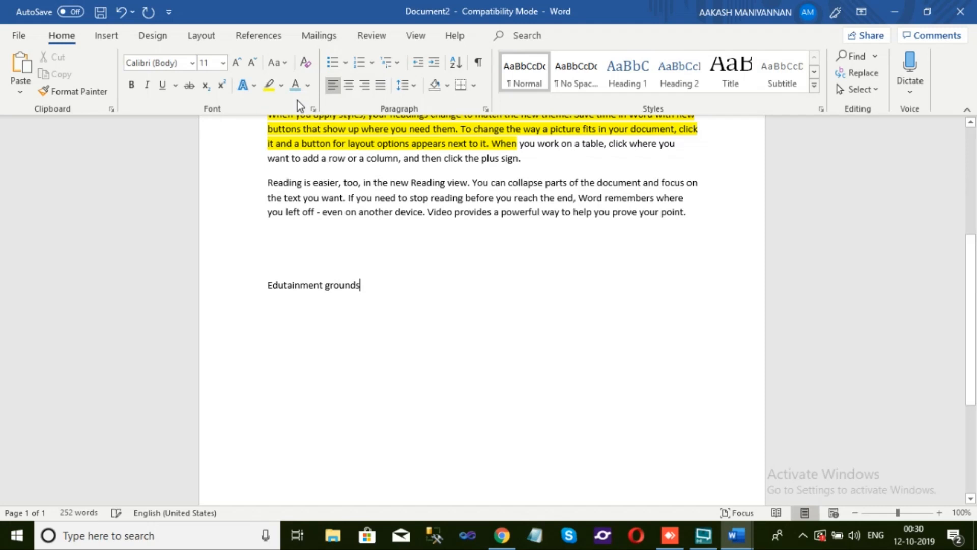
{"action": "left_click_drag", "start_coordinate": [368, 285], "coordinate": [270, 257]}
{"action": "left_click", "coordinate": [278, 63]}
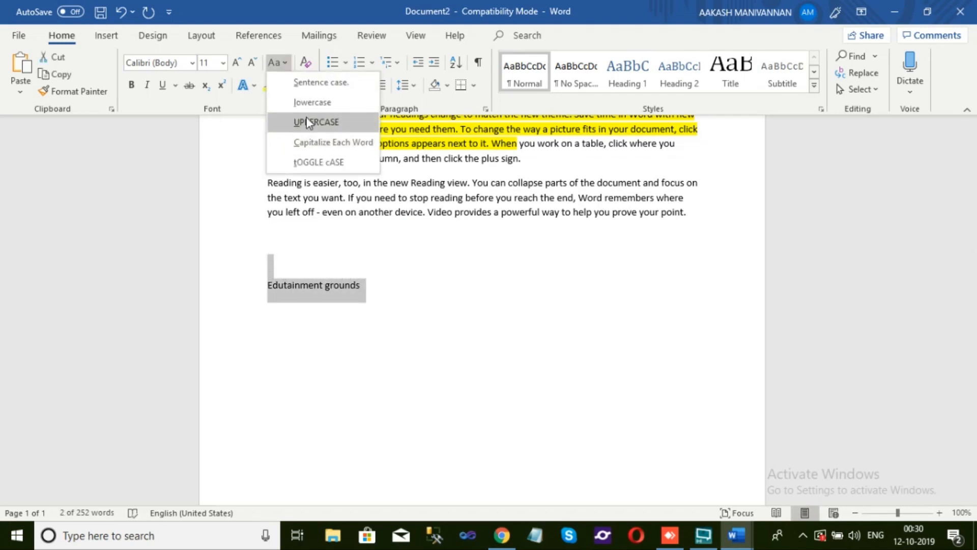
{"action": "left_click", "coordinate": [306, 108]}
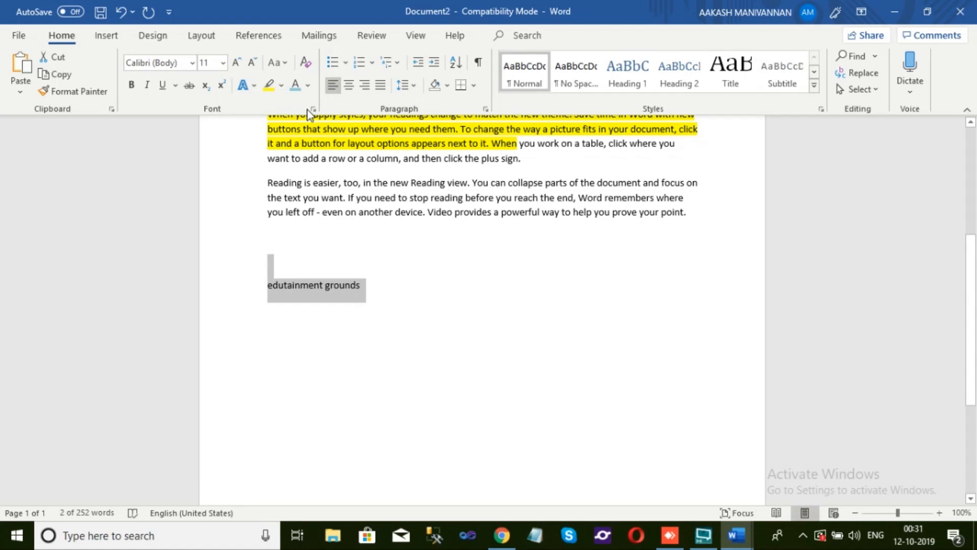
Convert "edutainment grounds" to uppercase and apply toggle case to it
{"action": "left_click", "coordinate": [279, 62]}
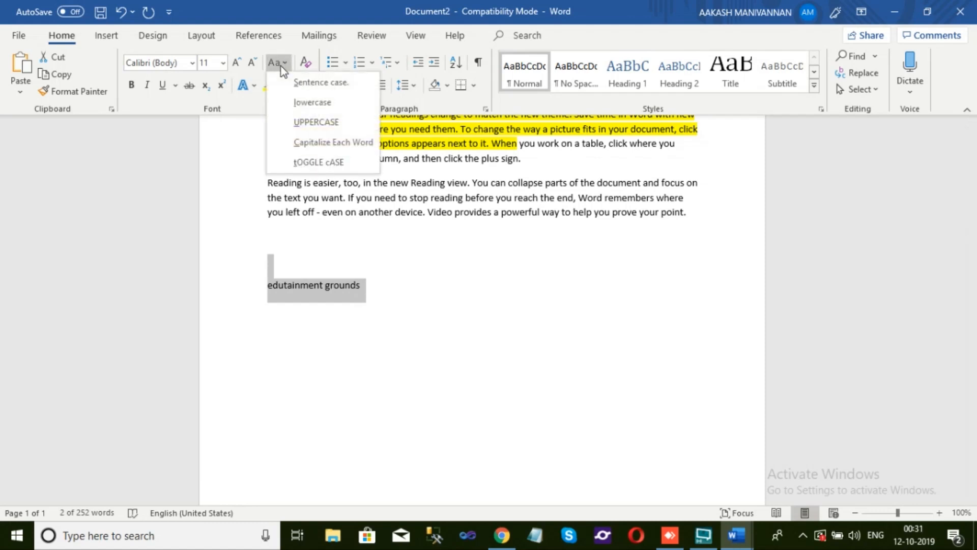
{"action": "left_click", "coordinate": [297, 122]}
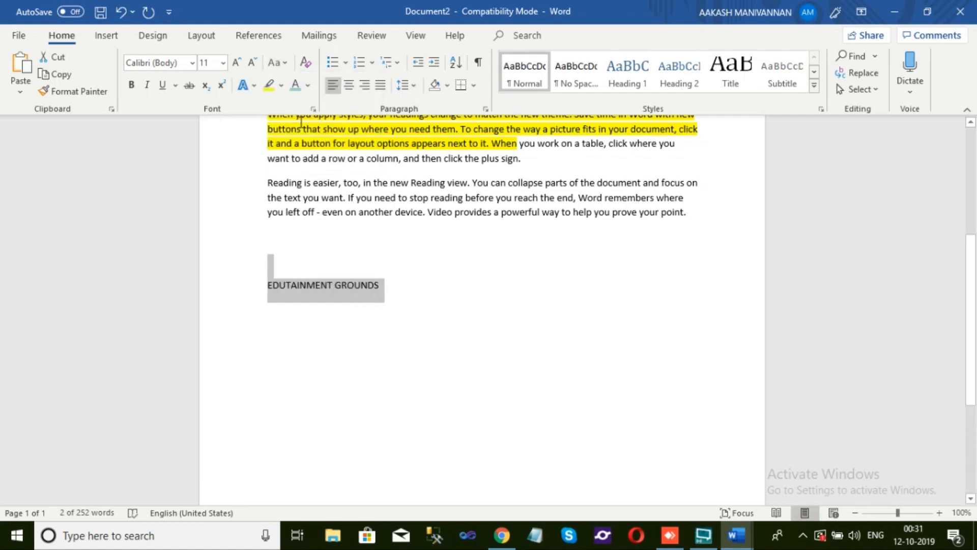
{"action": "left_click", "coordinate": [286, 65]}
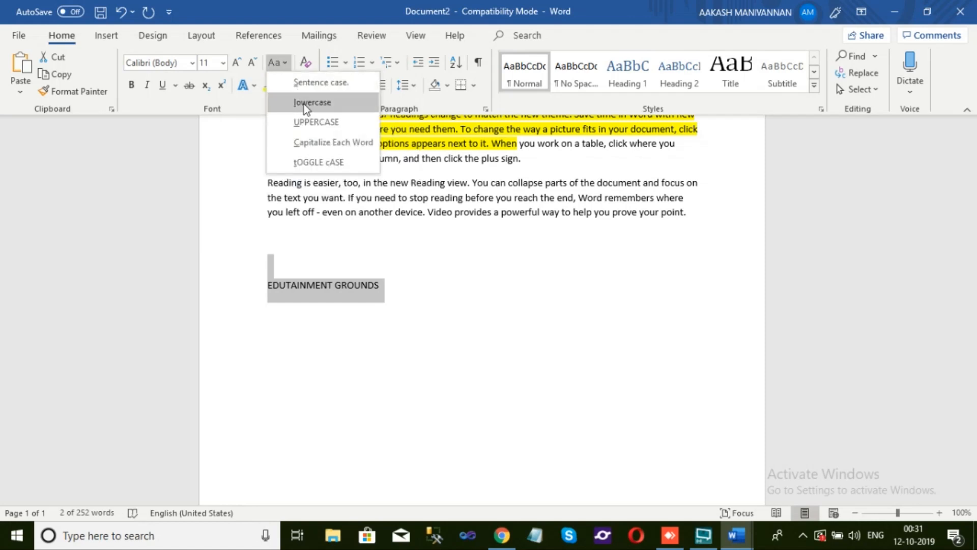
{"action": "left_click", "coordinate": [330, 163]}
View the text effects available for "You can collapse parts of the document" without applying any
{"action": "left_click", "coordinate": [253, 85]}
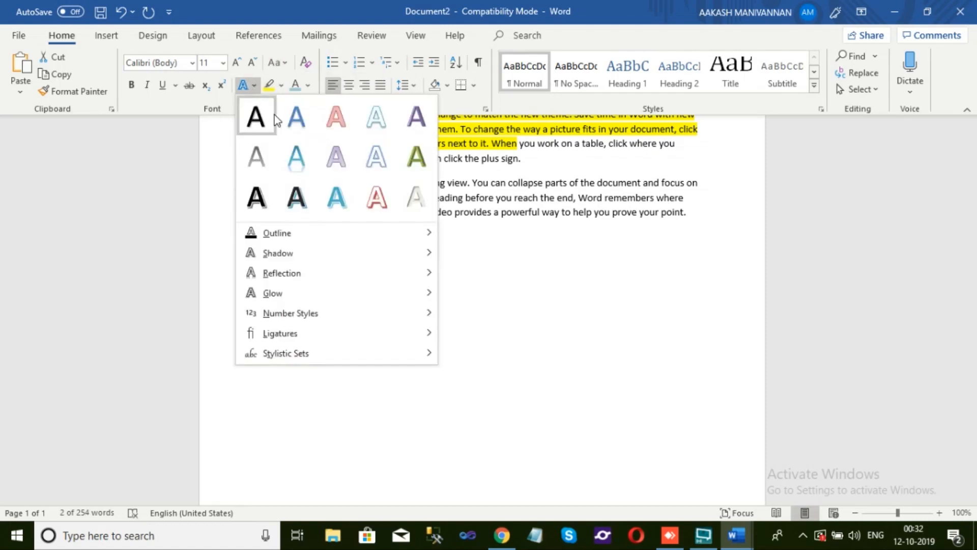
{"action": "key", "text": "Escape"}
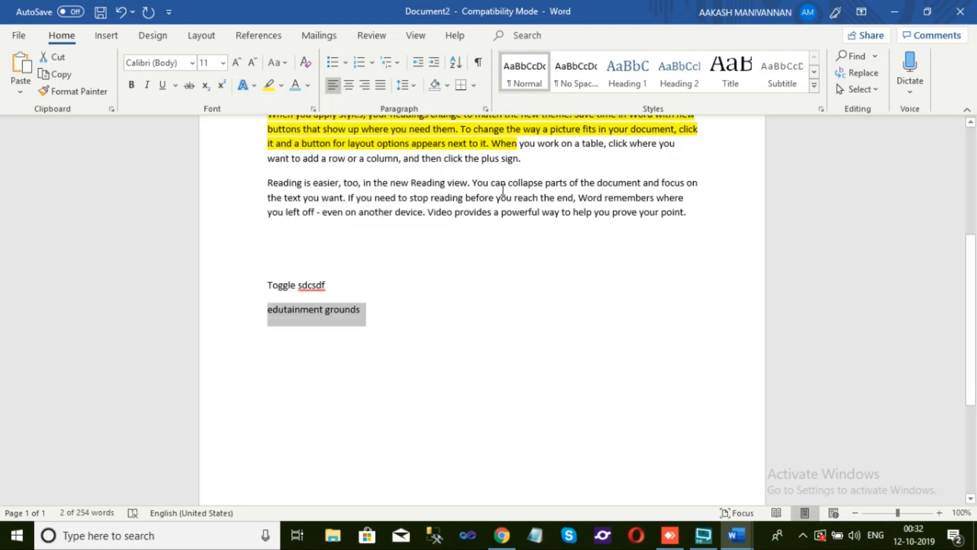
{"action": "left_click_drag", "start_coordinate": [478, 182], "coordinate": [642, 182]}
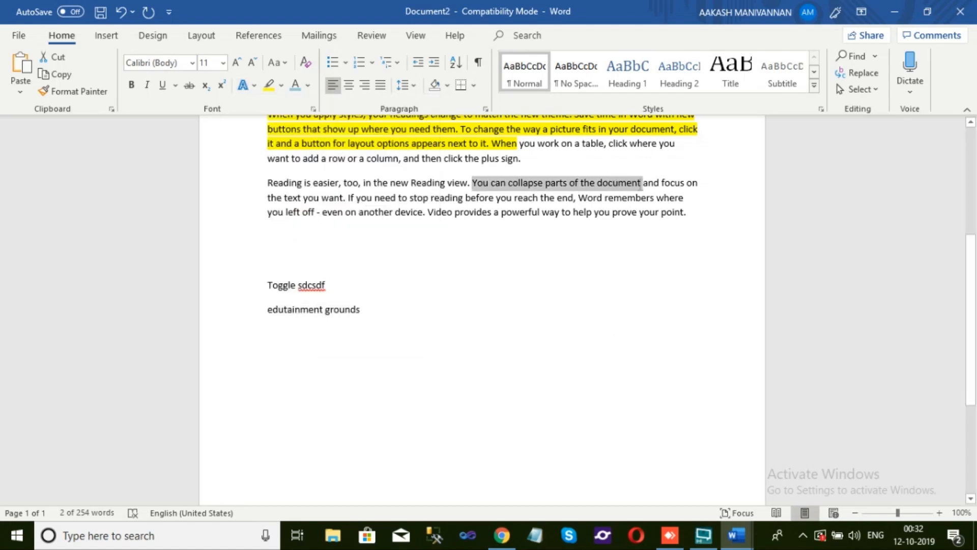
{"action": "left_click", "coordinate": [251, 86]}
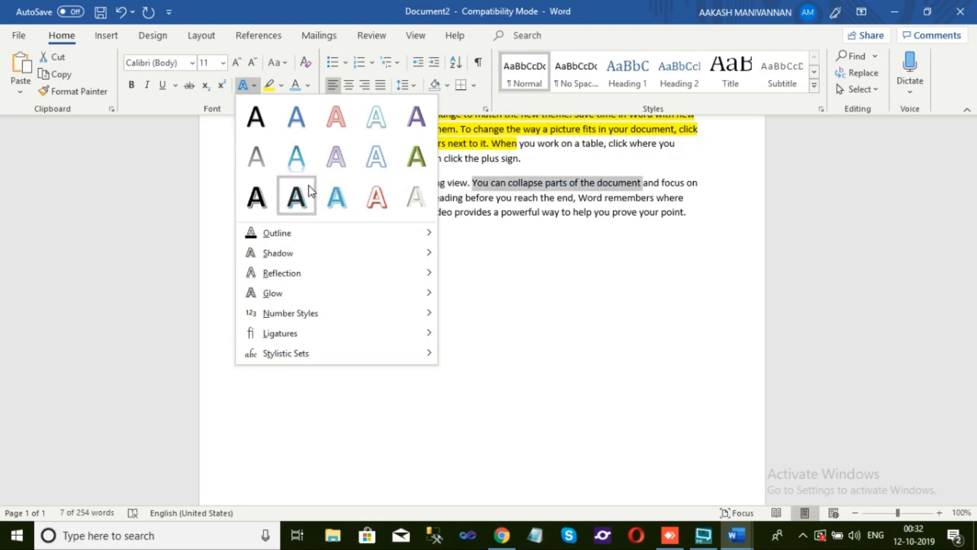
{"action": "left_click", "coordinate": [206, 155]}
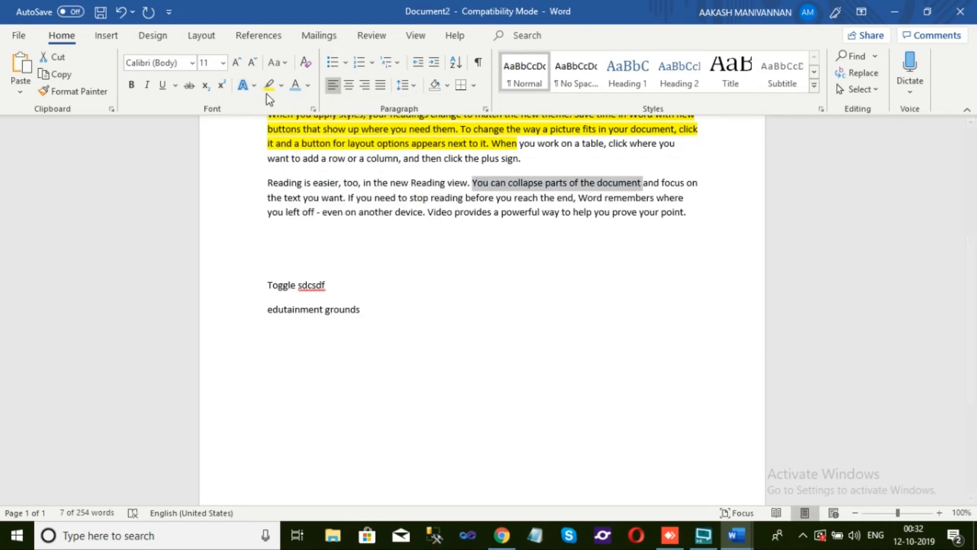
Highlight the whole "Reading is easier" paragraph in bright green
{"action": "left_click", "coordinate": [282, 86]}
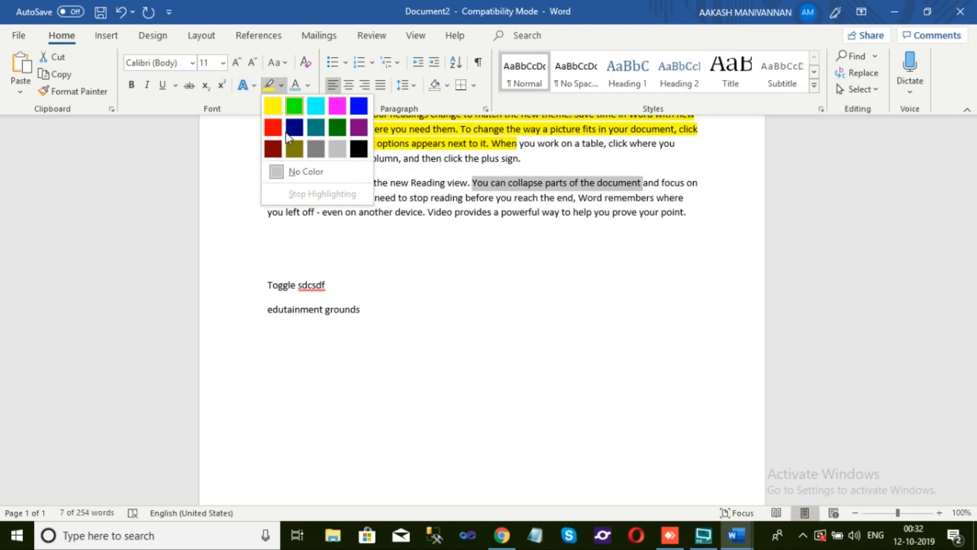
{"action": "left_click", "coordinate": [352, 172]}
{"action": "mouse_move", "coordinate": [269, 178]}
{"action": "left_mouse_down"}
{"action": "mouse_move", "coordinate": [395, 213]}
{"action": "mouse_move", "coordinate": [596, 183]}
{"action": "mouse_move", "coordinate": [695, 201]}
{"action": "mouse_move", "coordinate": [698, 212]}
{"action": "left_mouse_up"}
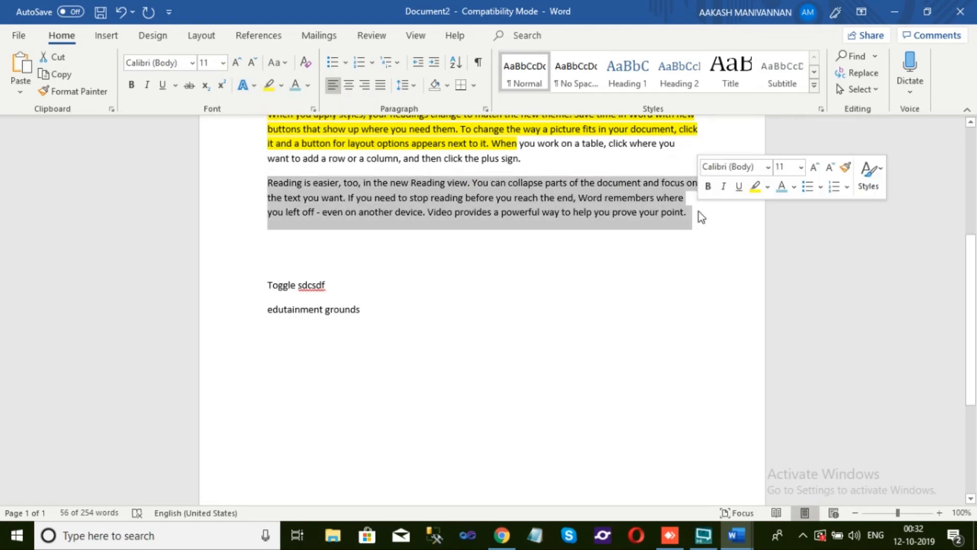
{"action": "left_click", "coordinate": [283, 84]}
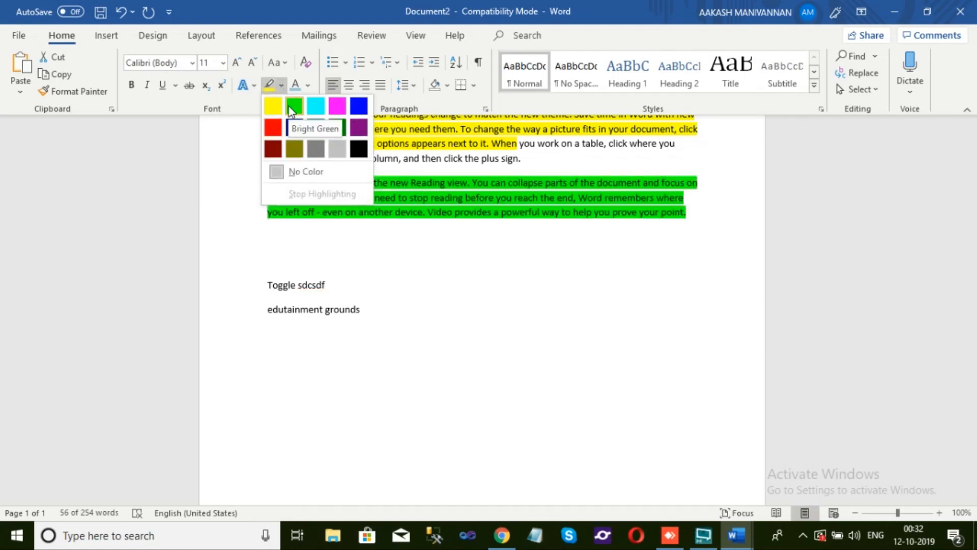
{"action": "left_click", "coordinate": [292, 108]}
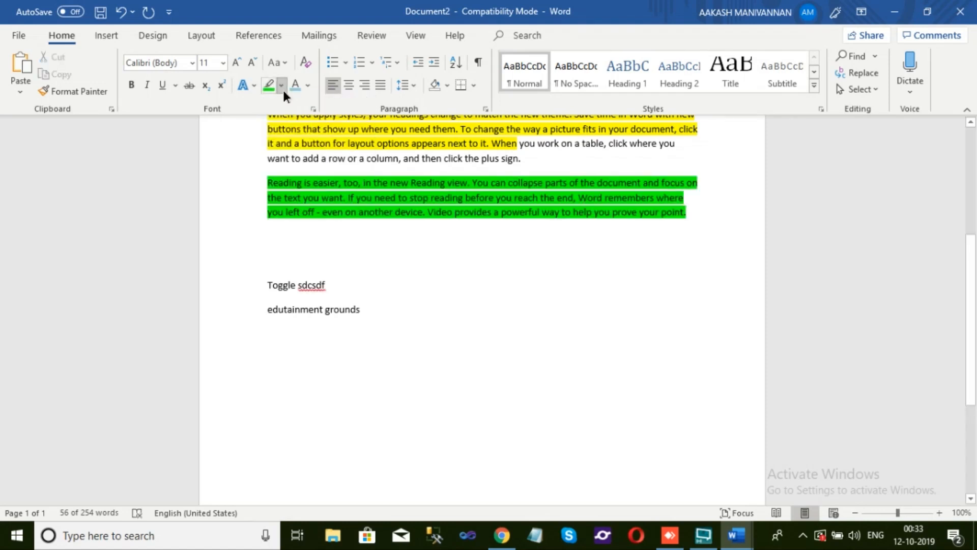
Switch the text highlight color to turquoise and set the font color of "that" after "buttons" to the theme red
{"action": "left_click", "coordinate": [282, 86]}
{"action": "left_click", "coordinate": [322, 109]}
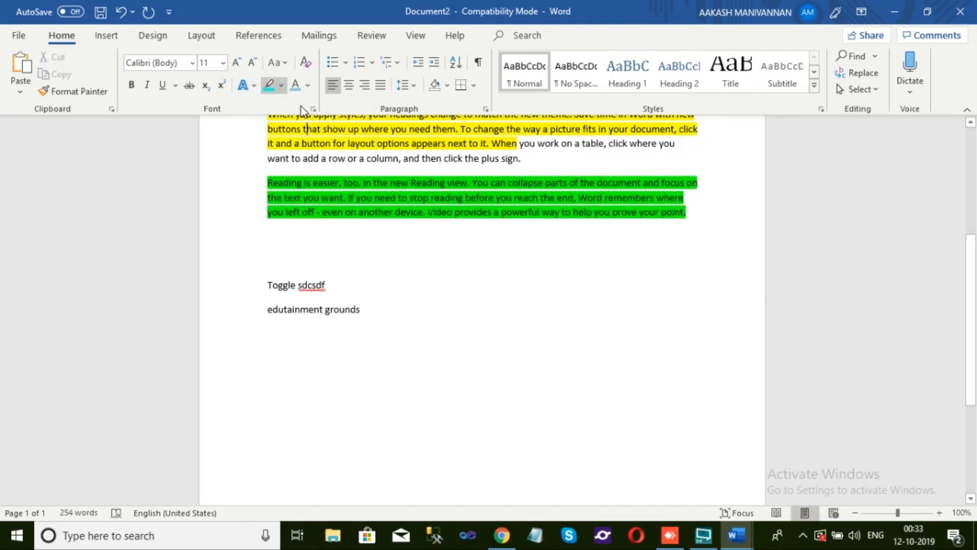
{"action": "left_click", "coordinate": [309, 87]}
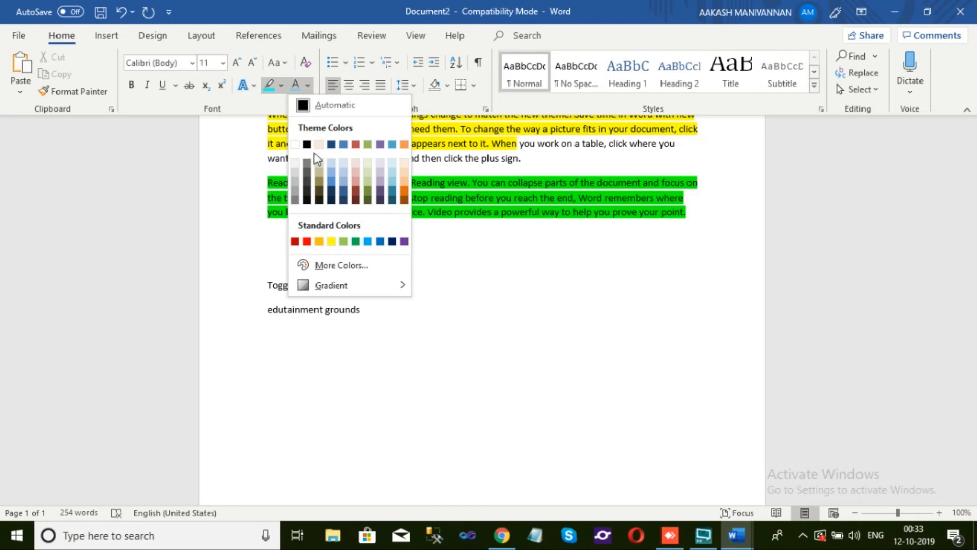
{"action": "left_click", "coordinate": [356, 145]}
Set the font color of "to add a row or a column" to standard orange and deselect it
{"action": "left_click_drag", "start_coordinate": [295, 159], "coordinate": [399, 163]}
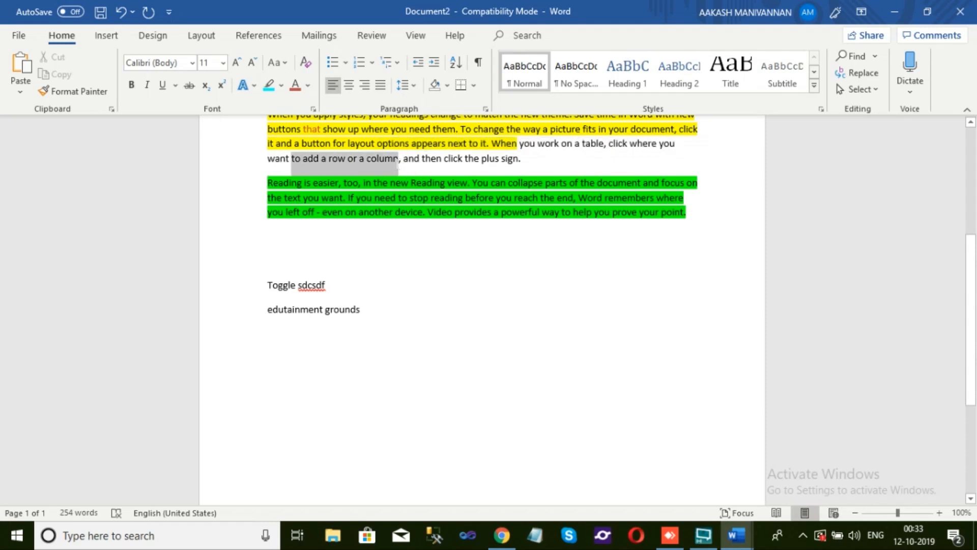
{"action": "left_click", "coordinate": [308, 85]}
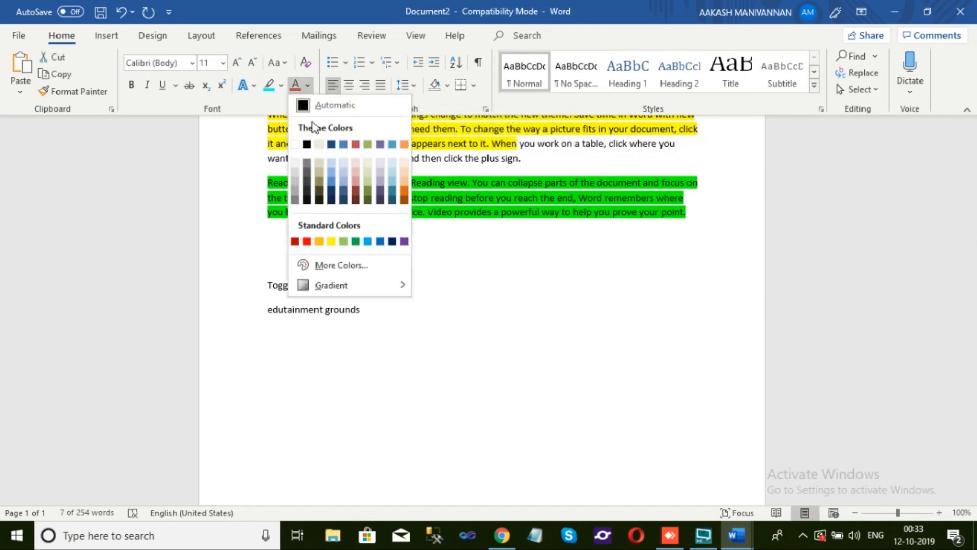
{"action": "left_click", "coordinate": [319, 242]}
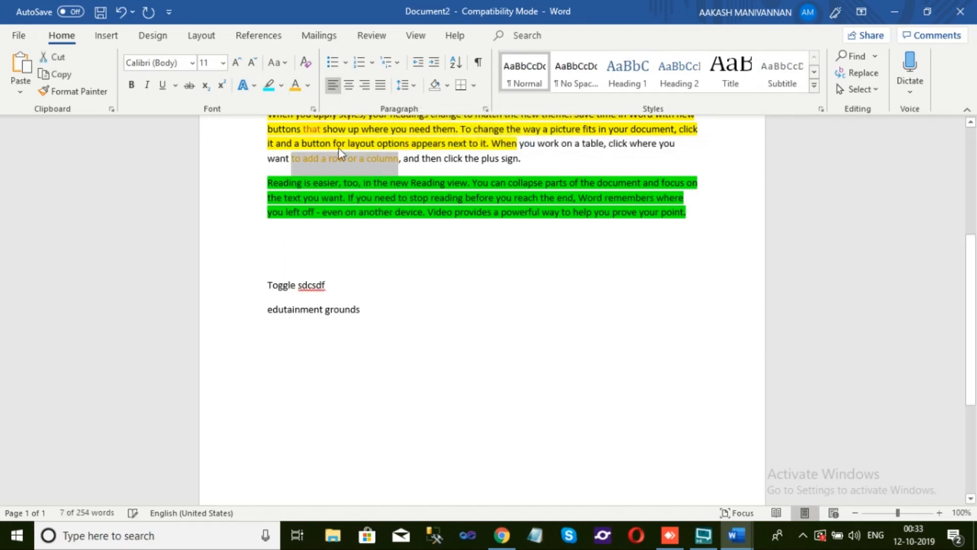
{"action": "left_click", "coordinate": [437, 263]}
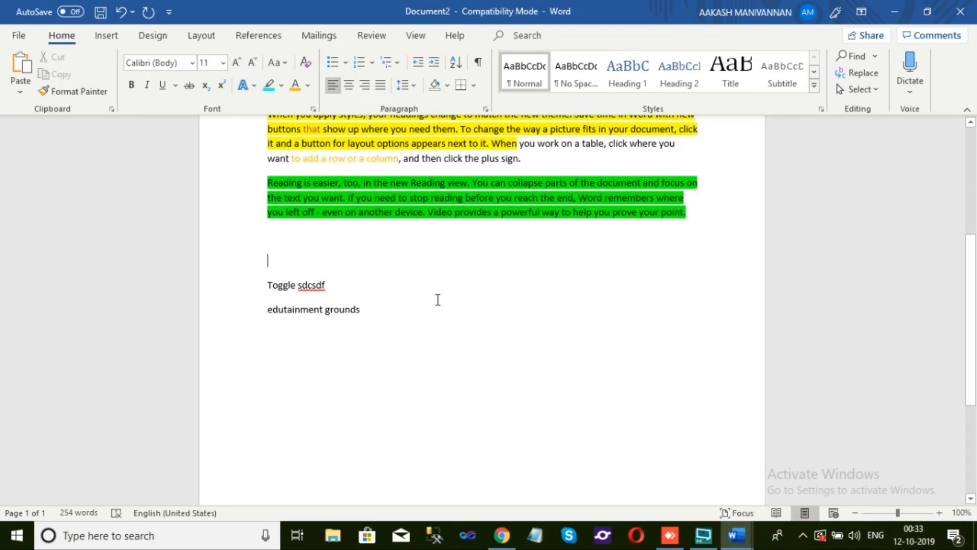
Try center and right alignment on the "For example, you can add" paragraph, and finish by justifying it
{"action": "scroll", "coordinate": [436, 275], "scroll_direction": "up", "scroll_amount": 5}
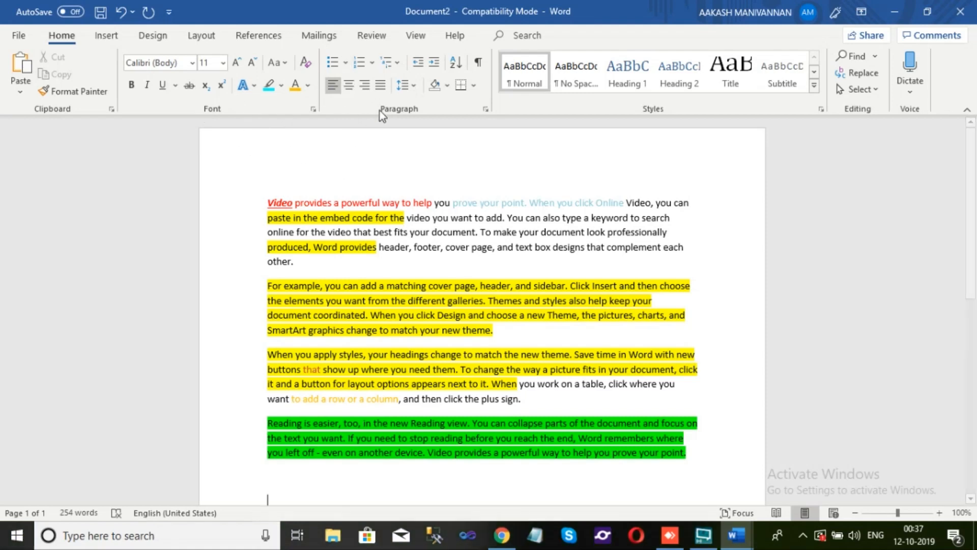
{"action": "scroll", "coordinate": [377, 237], "scroll_direction": "down", "scroll_amount": 3}
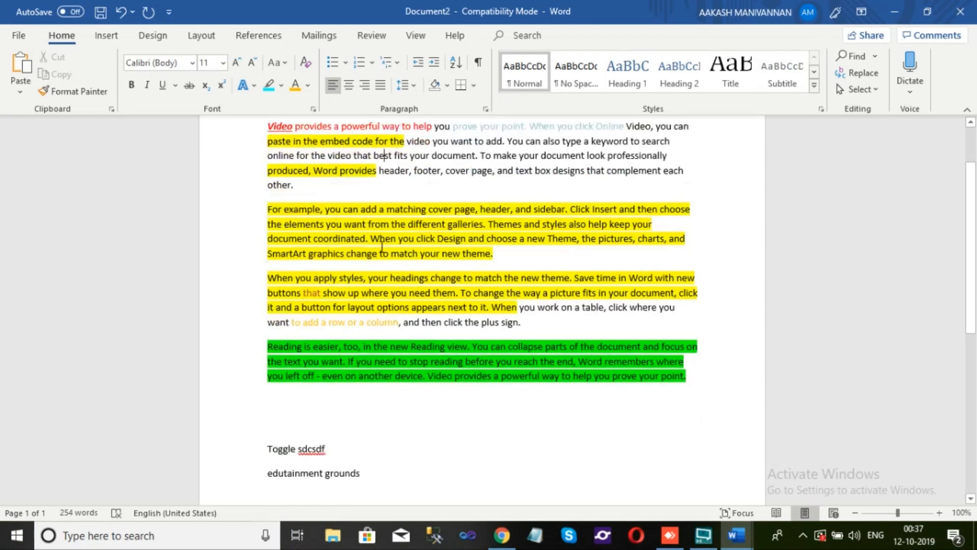
{"action": "scroll", "coordinate": [378, 237], "scroll_direction": "up", "scroll_amount": 1}
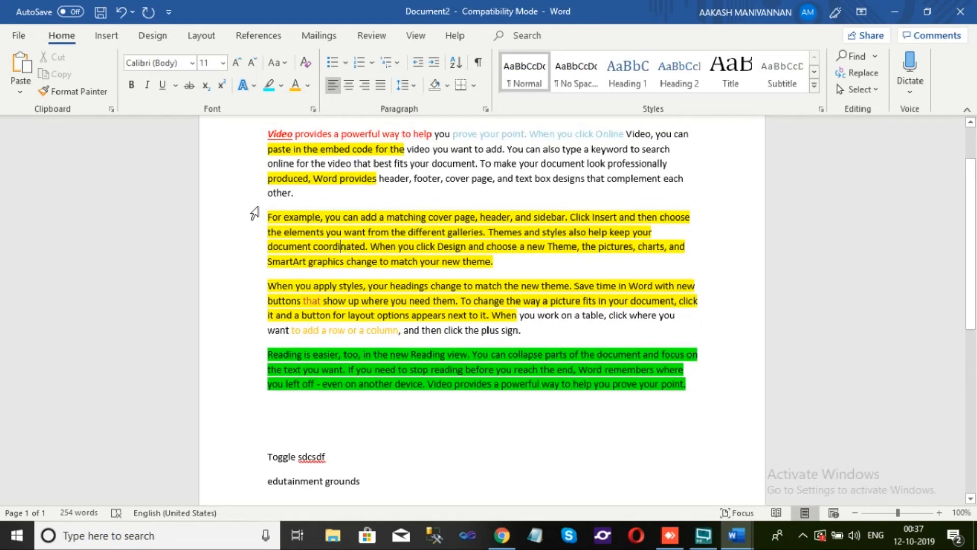
{"action": "left_click_drag", "start_coordinate": [270, 217], "coordinate": [495, 261]}
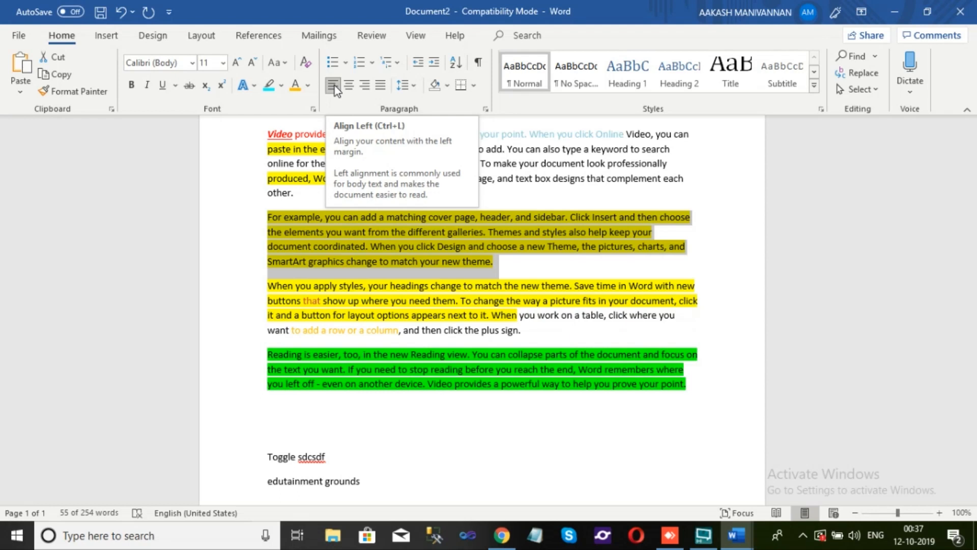
{"action": "left_click", "coordinate": [348, 87]}
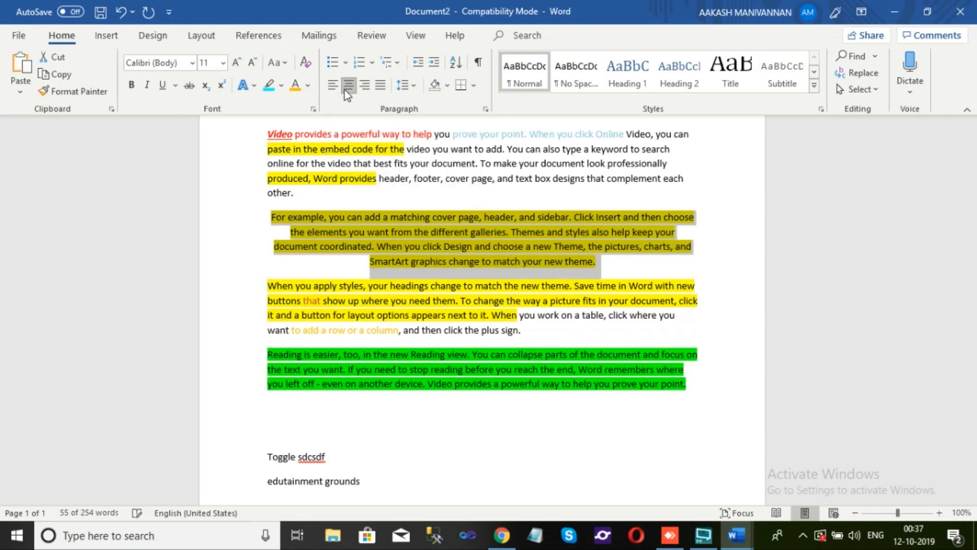
{"action": "left_click", "coordinate": [364, 86]}
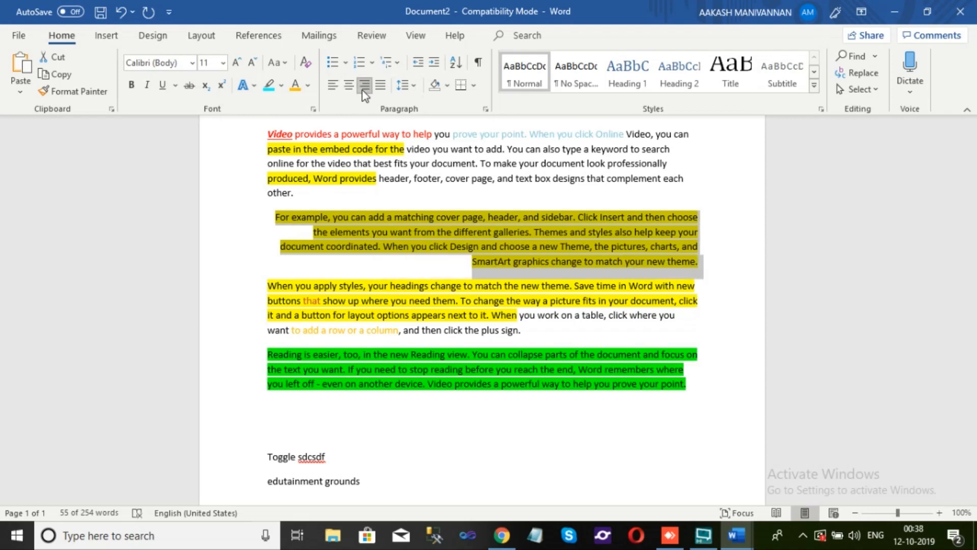
{"action": "left_click", "coordinate": [350, 89]}
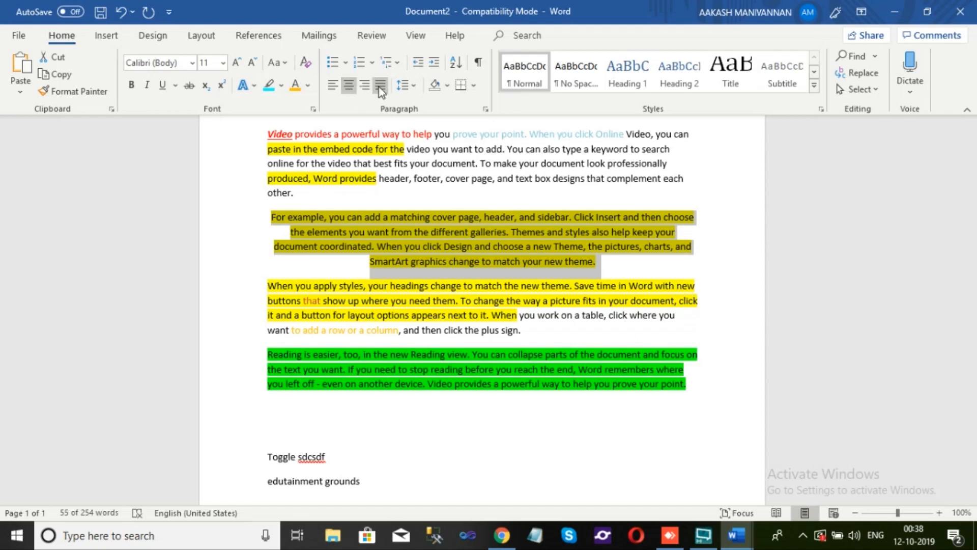
{"action": "scroll", "coordinate": [504, 243], "scroll_direction": "up", "scroll_amount": 1}
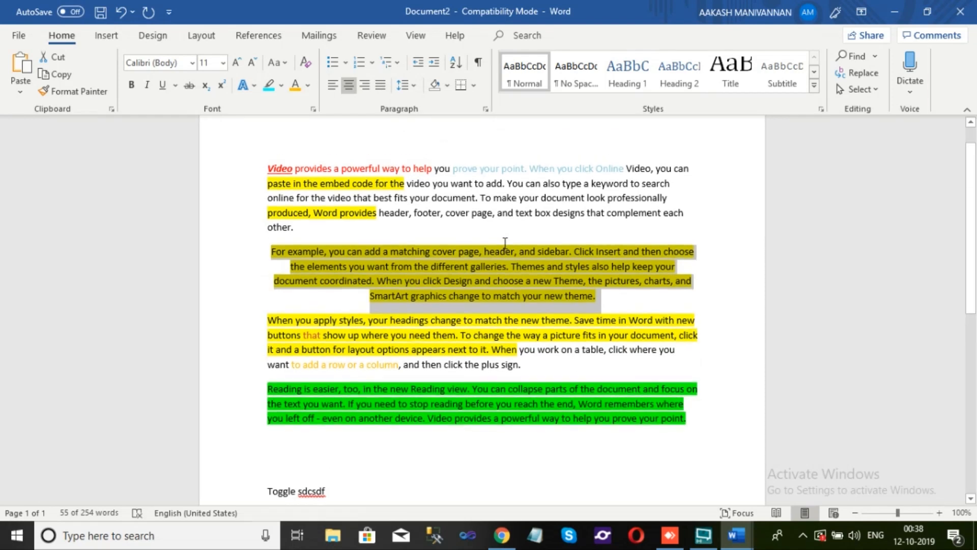
{"action": "left_click", "coordinate": [383, 89]}
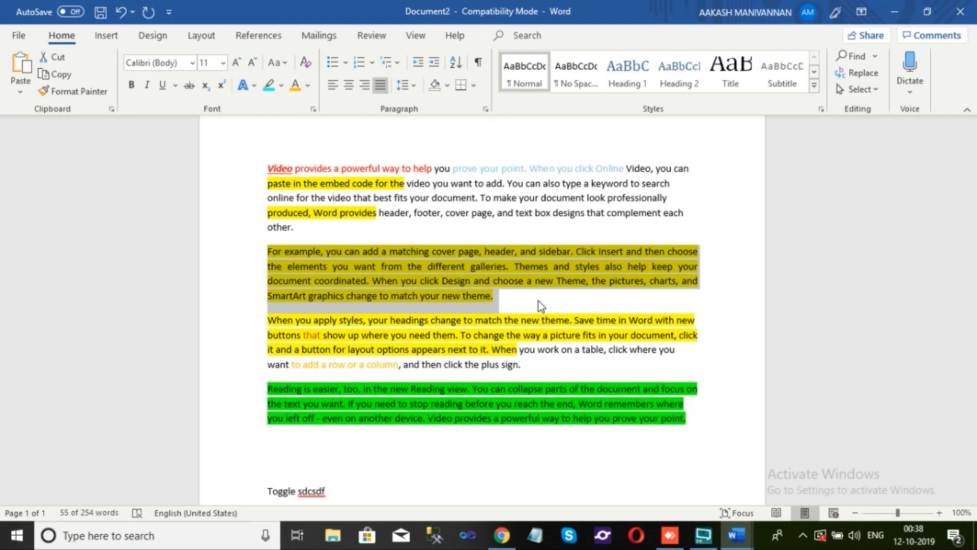
{"action": "left_click", "coordinate": [525, 305]}
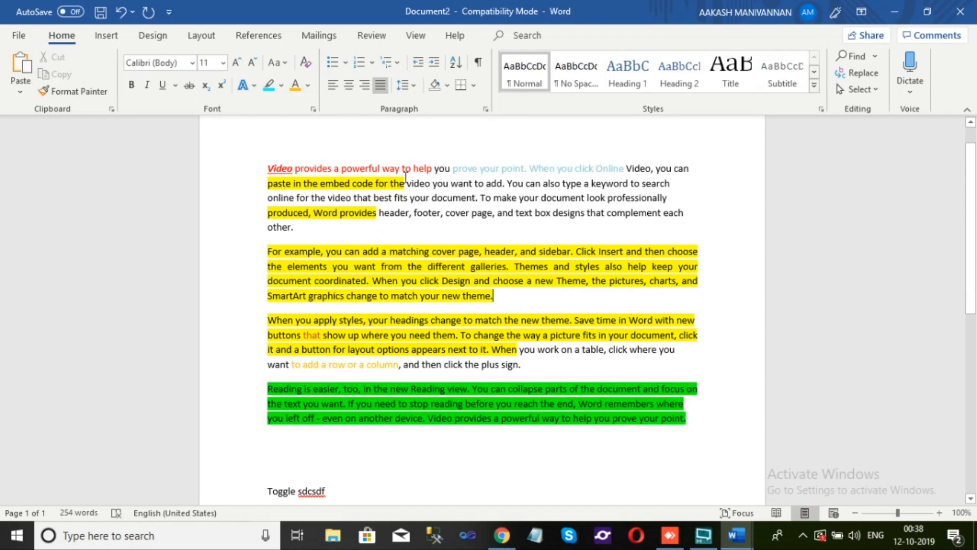
Add space before each of the four sample paragraphs, from "Video provides" through "Reading is easier"
{"action": "left_click", "coordinate": [437, 171]}
{"action": "scroll", "coordinate": [439, 178], "scroll_direction": "down", "scroll_amount": 1}
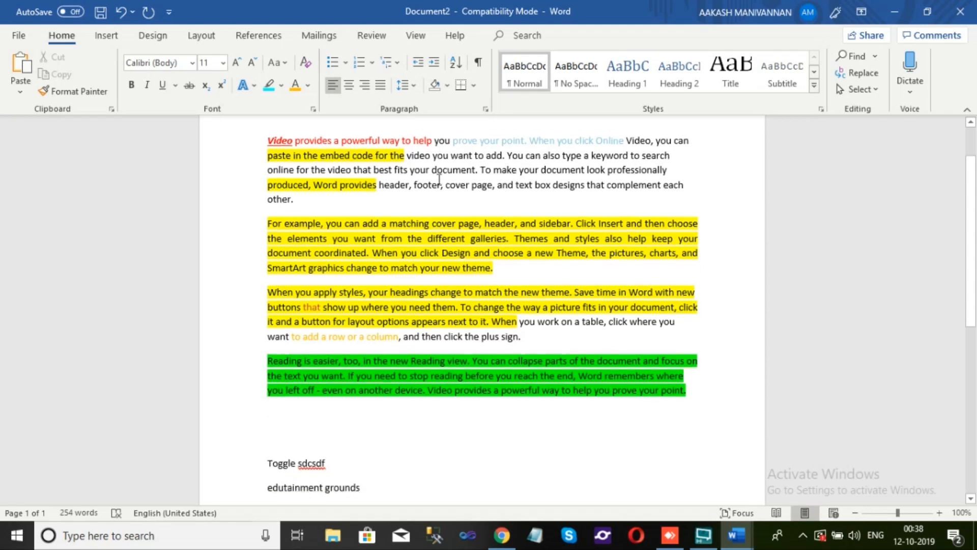
{"action": "left_click", "coordinate": [414, 86]}
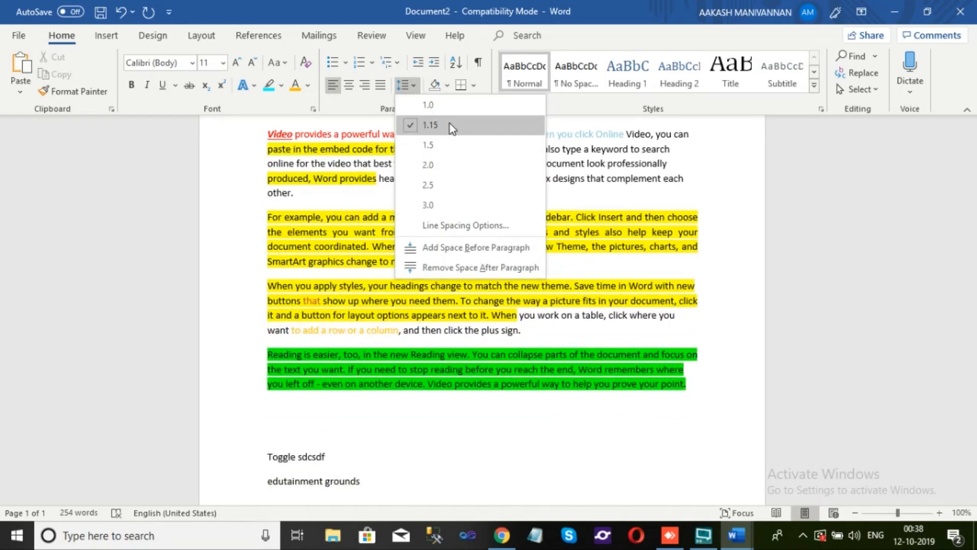
{"action": "left_click", "coordinate": [411, 131]}
{"action": "scroll", "coordinate": [270, 178], "scroll_direction": "up", "scroll_amount": 2}
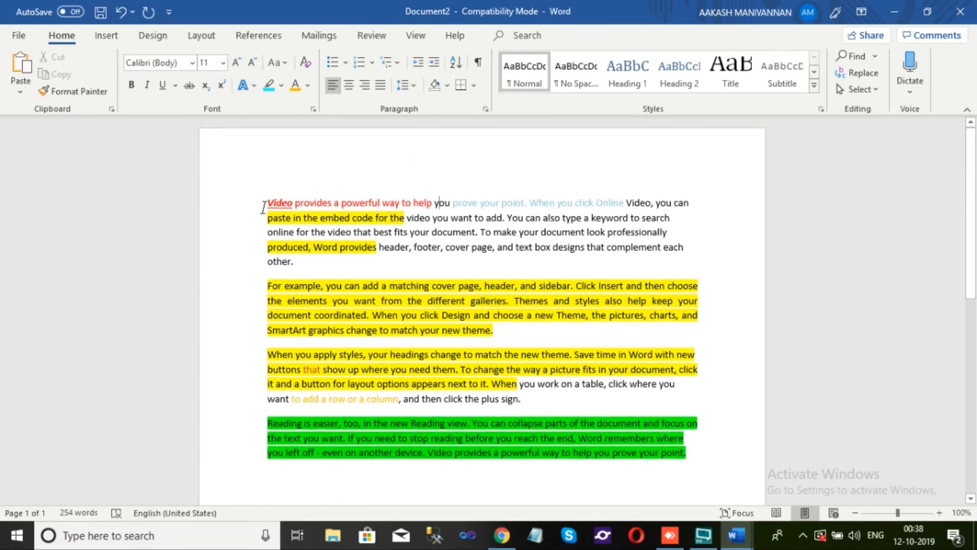
{"action": "left_click_drag", "start_coordinate": [266, 204], "coordinate": [695, 458]}
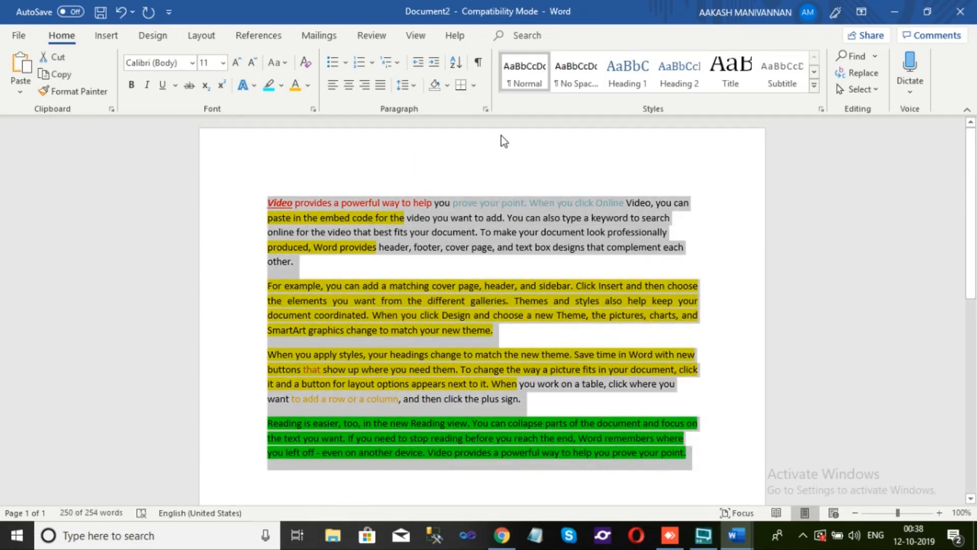
{"action": "left_click", "coordinate": [414, 86]}
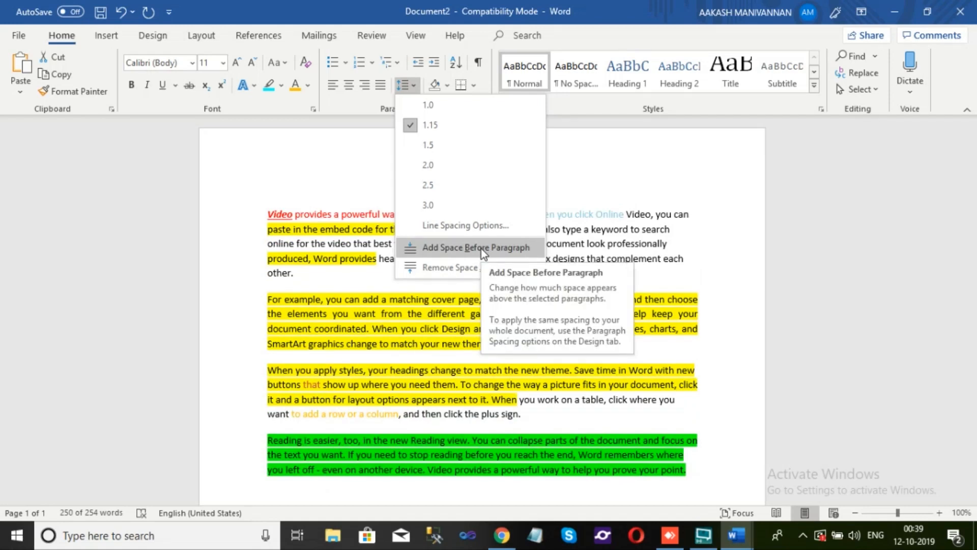
{"action": "left_click", "coordinate": [481, 249]}
{"action": "left_click", "coordinate": [481, 248]}
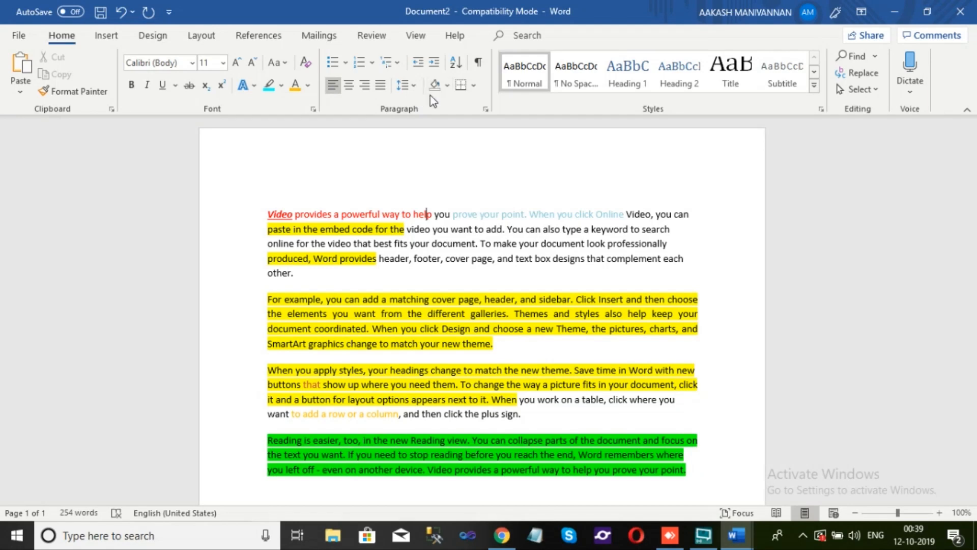
Shade the whole "When you apply styles" paragraph in standard red and deselect it
{"action": "left_click", "coordinate": [447, 87]}
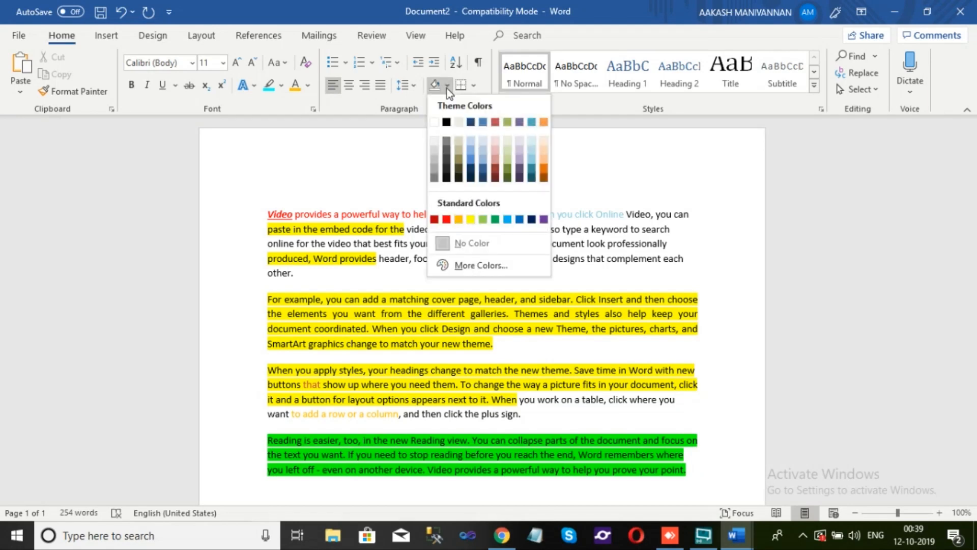
{"action": "left_click", "coordinate": [389, 163]}
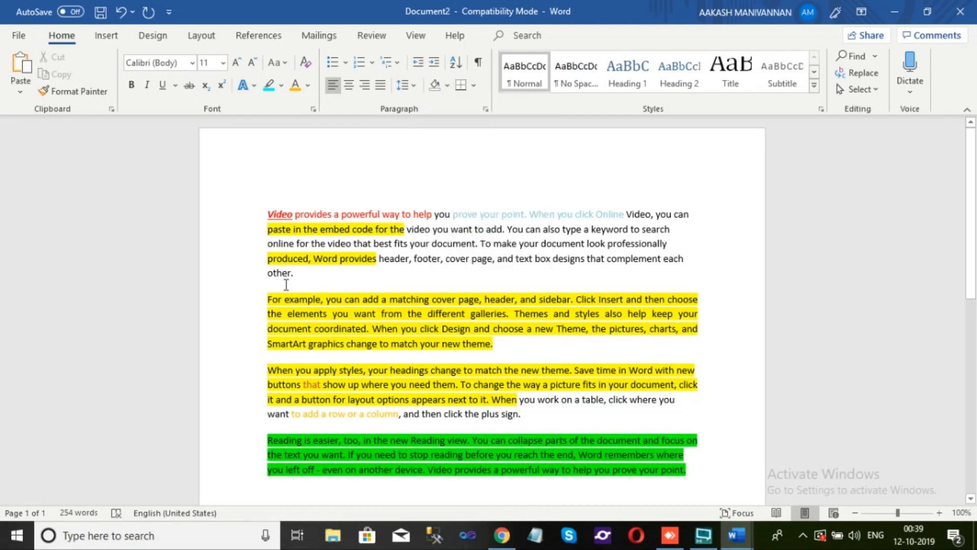
{"action": "scroll", "coordinate": [276, 246], "scroll_direction": "down", "scroll_amount": 2}
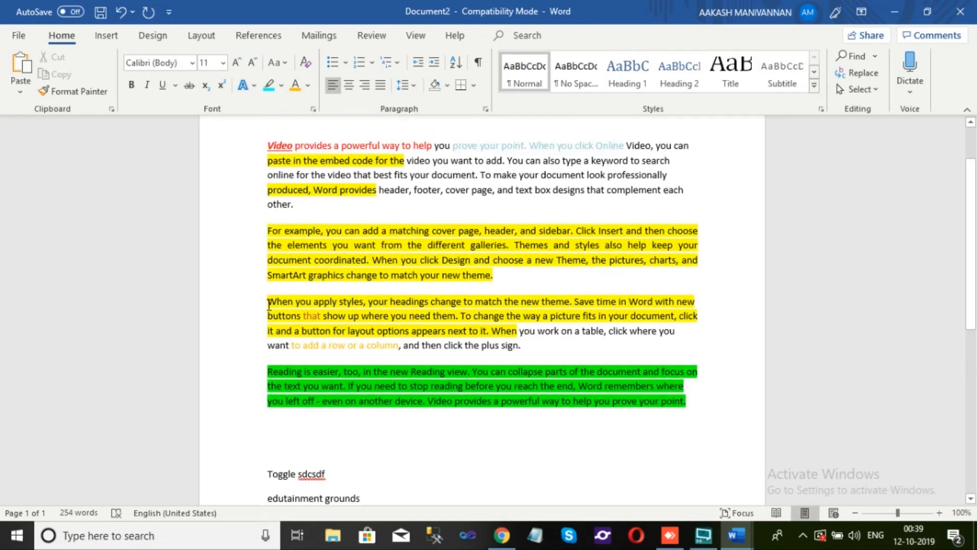
{"action": "left_click_drag", "start_coordinate": [268, 302], "coordinate": [522, 351]}
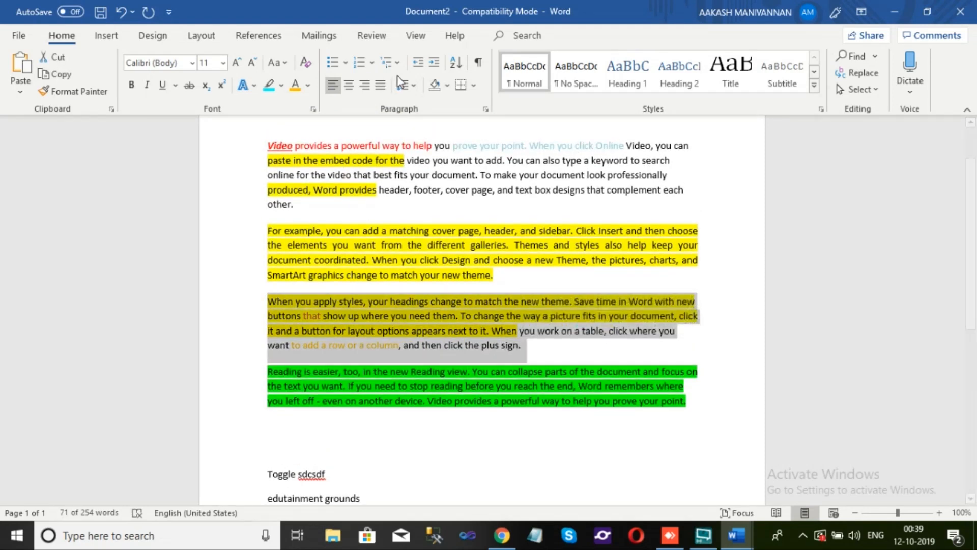
{"action": "left_click", "coordinate": [447, 86]}
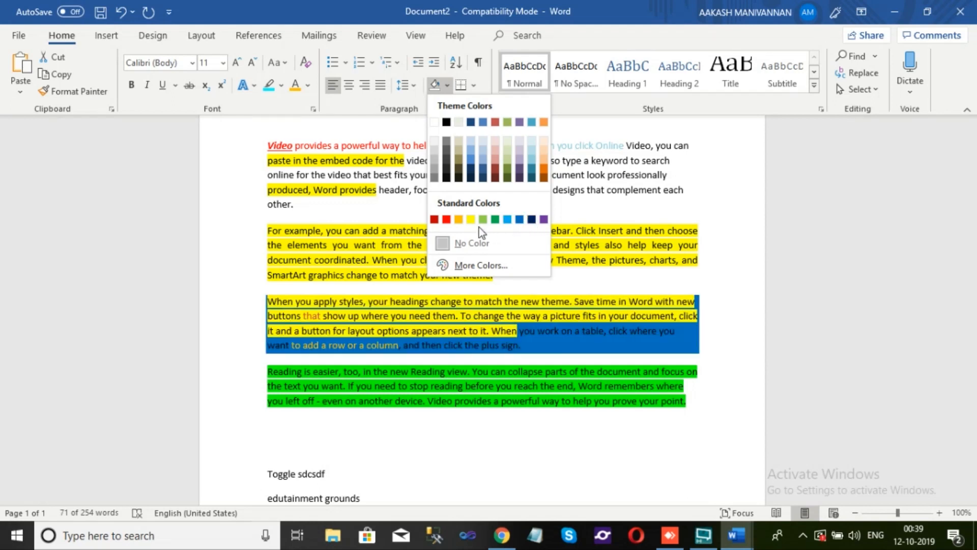
{"action": "left_click", "coordinate": [447, 219]}
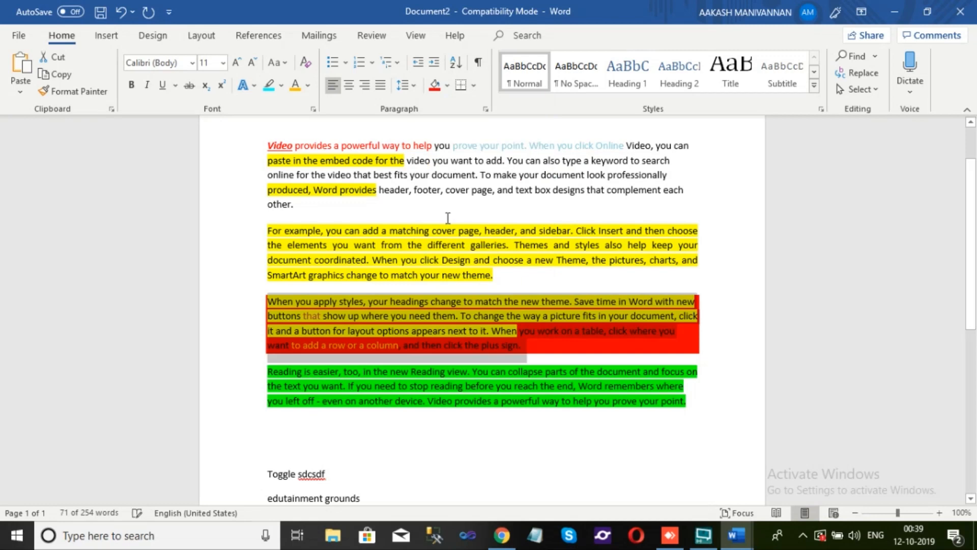
{"action": "left_click", "coordinate": [536, 358]}
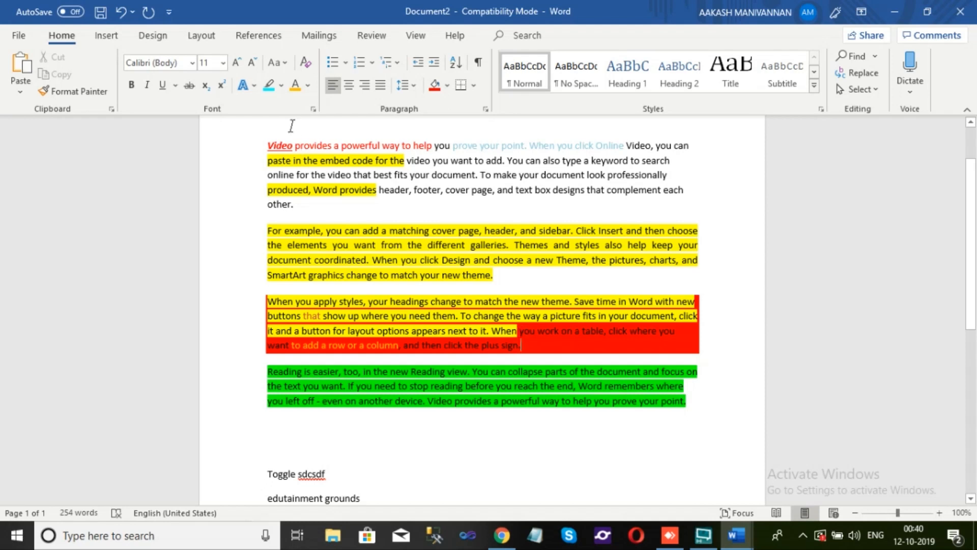
View the text highlight and paragraph shading colors available for the "When you apply styles" paragraph without applying any
{"action": "left_click", "coordinate": [280, 87]}
{"action": "left_click", "coordinate": [281, 87]}
{"action": "left_click", "coordinate": [447, 87]}
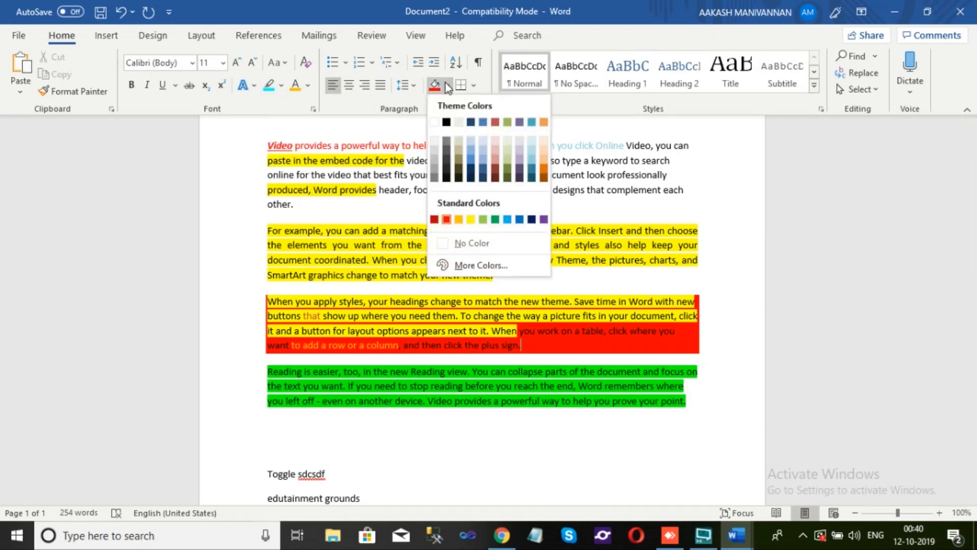
{"action": "left_click", "coordinate": [448, 87]}
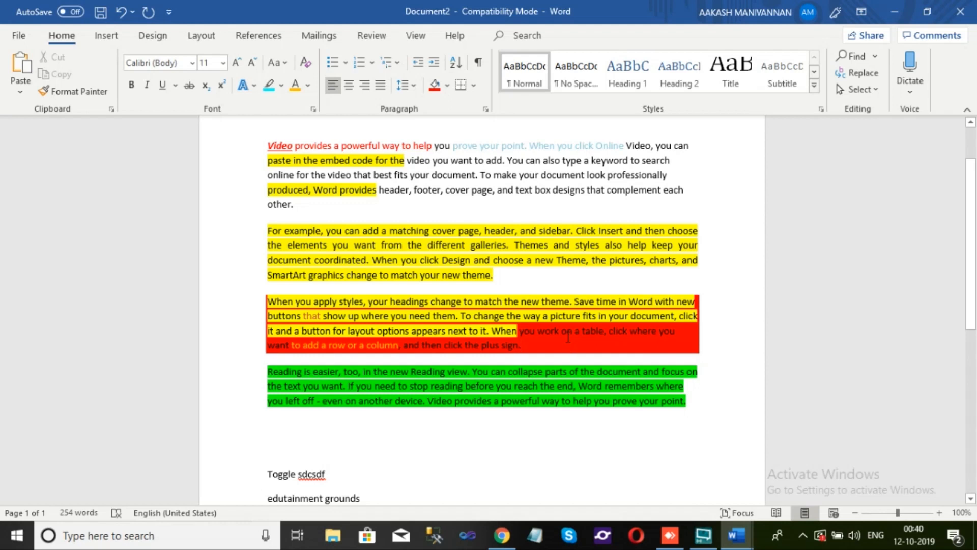
{"action": "left_click", "coordinate": [447, 85]}
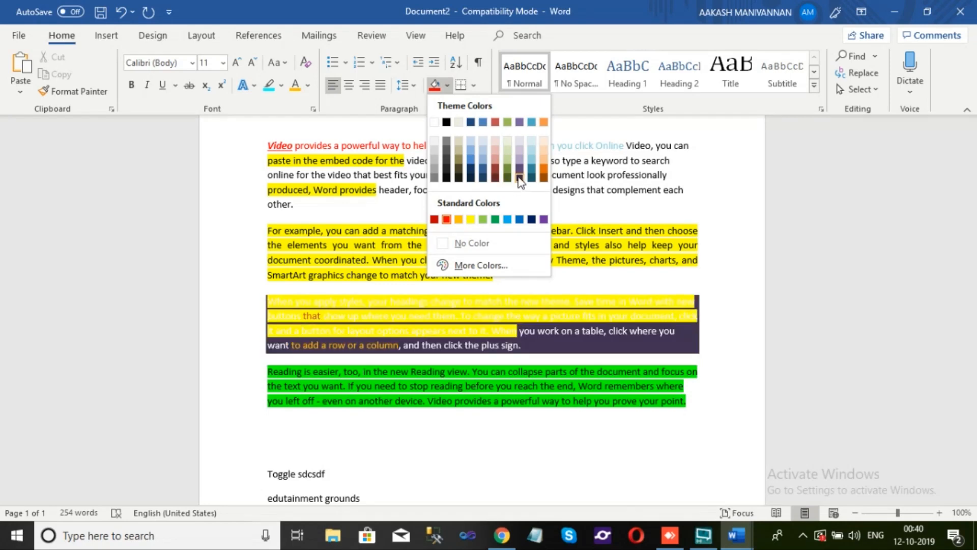
{"action": "left_click", "coordinate": [618, 194]}
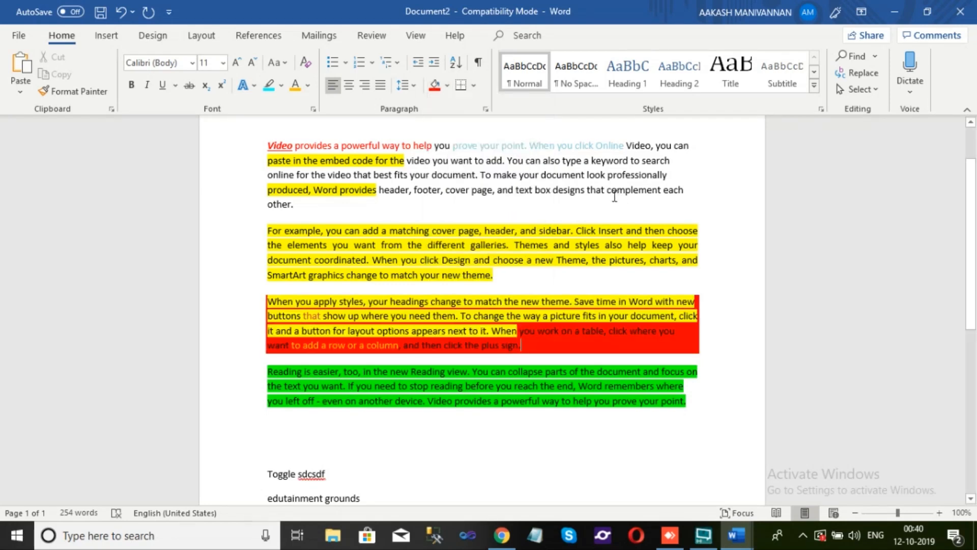
Preview border options such as All Borders on the "For example, you can add" paragraph
{"action": "left_click", "coordinate": [526, 298]}
{"action": "triple_click", "coordinate": [503, 276]}
{"action": "left_click", "coordinate": [474, 85]}
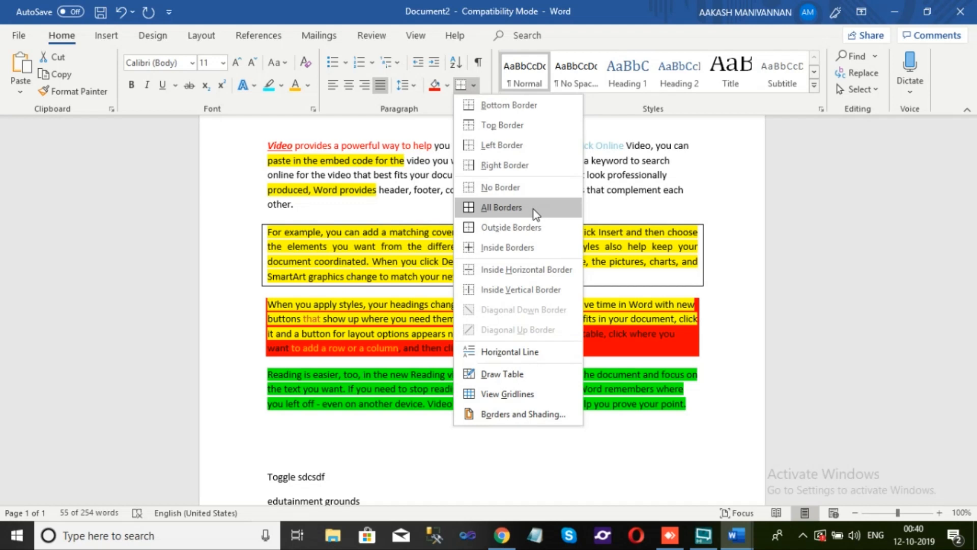
{"action": "left_click", "coordinate": [541, 234]}
Review the border options with the first two paragraphs selected, without applying any, and clear the selection
{"action": "left_click_drag", "start_coordinate": [269, 140], "coordinate": [407, 244]}
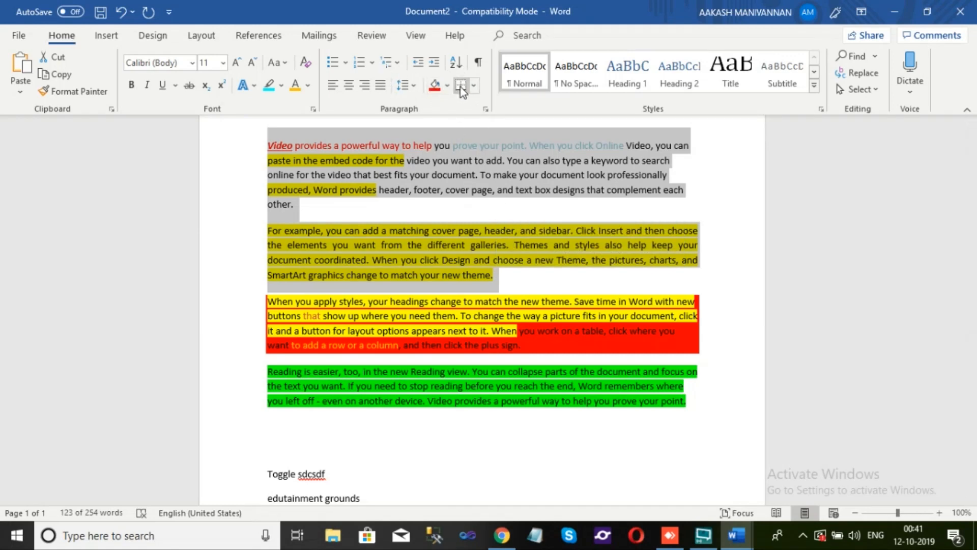
{"action": "left_click", "coordinate": [474, 85]}
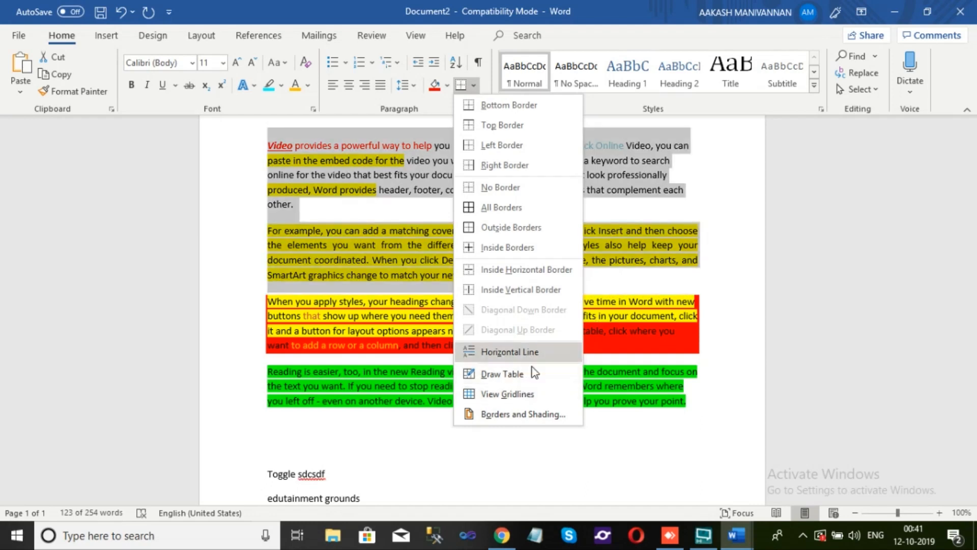
{"action": "left_click", "coordinate": [631, 322]}
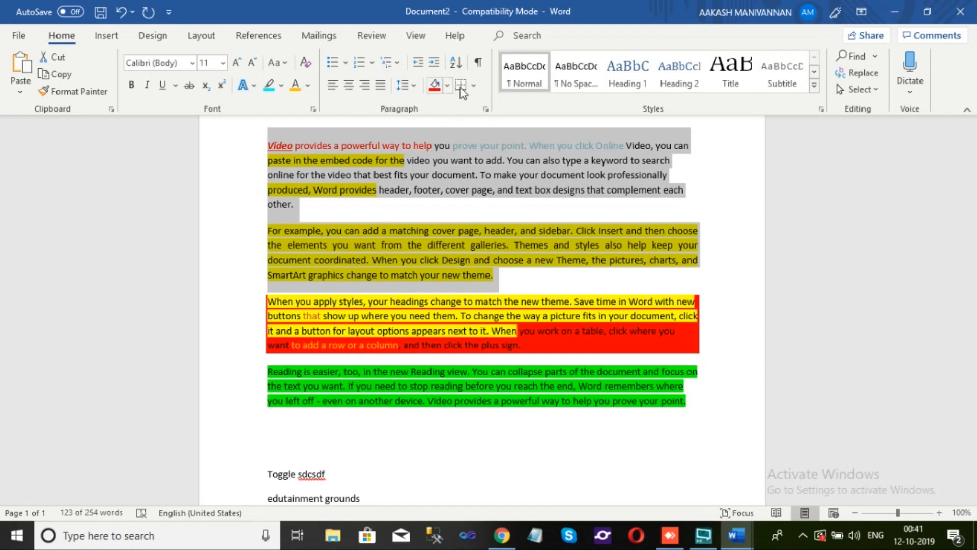
{"action": "left_click", "coordinate": [474, 85]}
{"action": "left_click", "coordinate": [474, 85]}
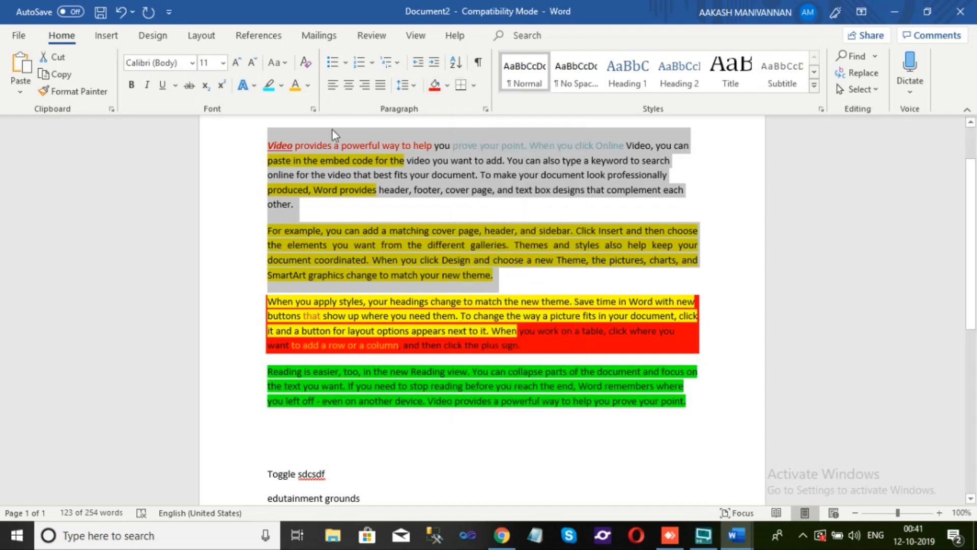
{"action": "left_click", "coordinate": [205, 136]}
{"action": "scroll", "coordinate": [219, 152], "scroll_direction": "up", "scroll_amount": 2}
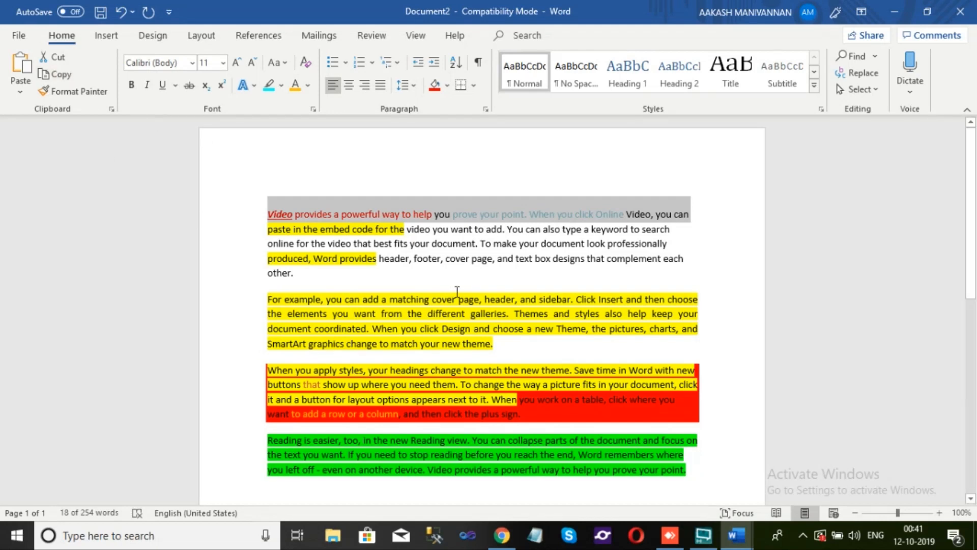
{"action": "left_click", "coordinate": [273, 235]}
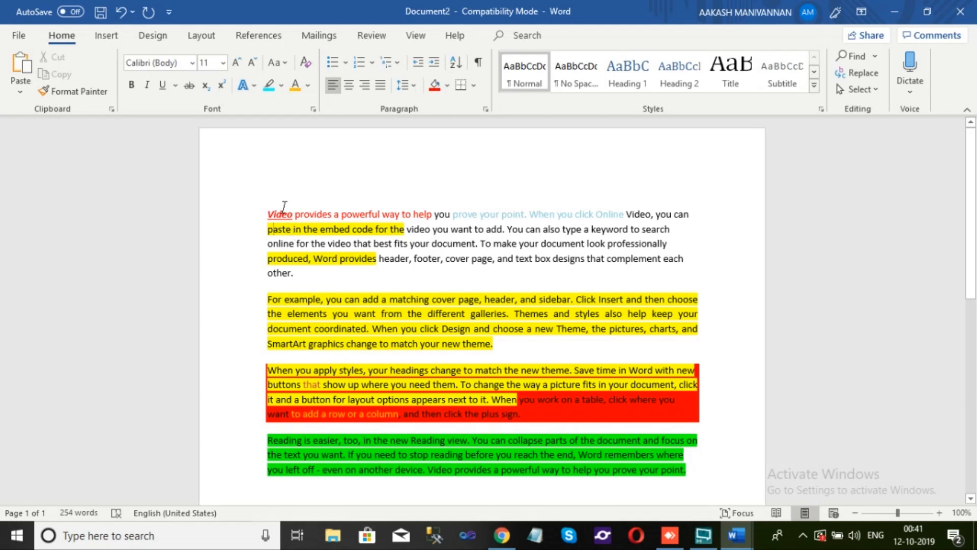
Start saving the document under a new name and choose the Desktop folder as its location
{"action": "left_click", "coordinate": [20, 35]}
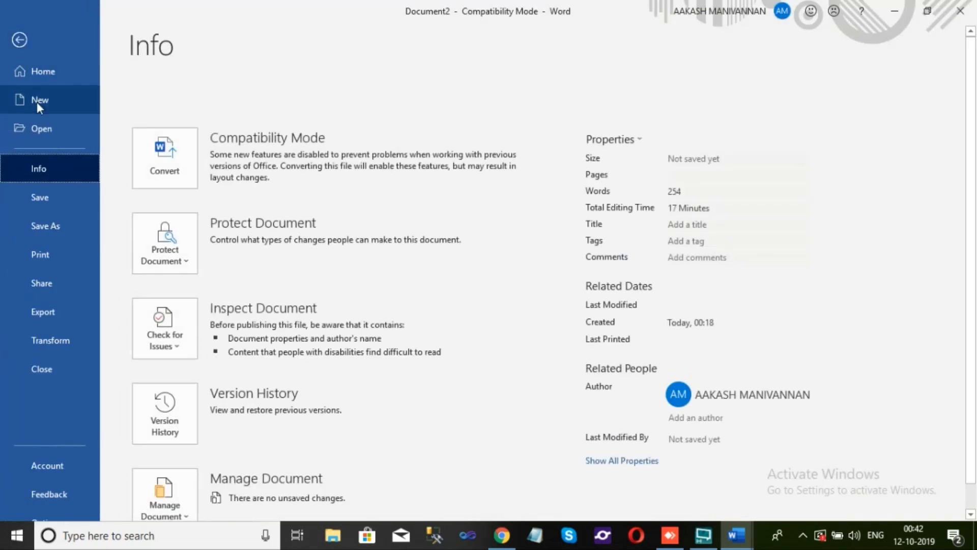
{"action": "left_click", "coordinate": [68, 227]}
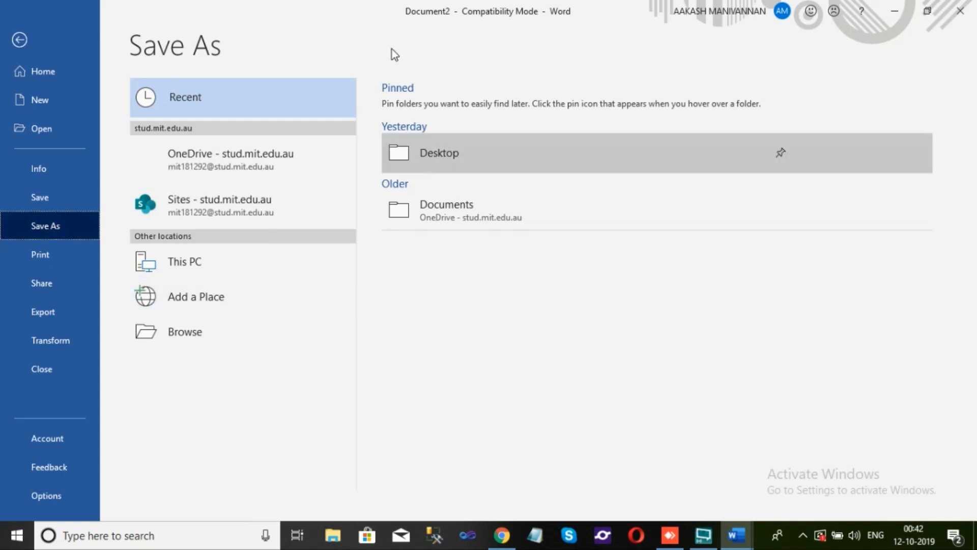
{"action": "left_click", "coordinate": [206, 337]}
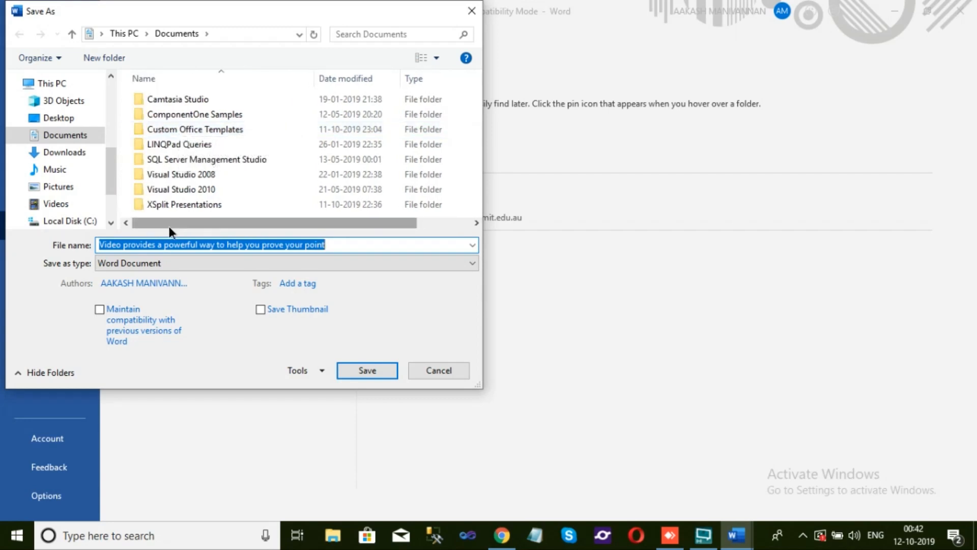
{"action": "left_click", "coordinate": [71, 122]}
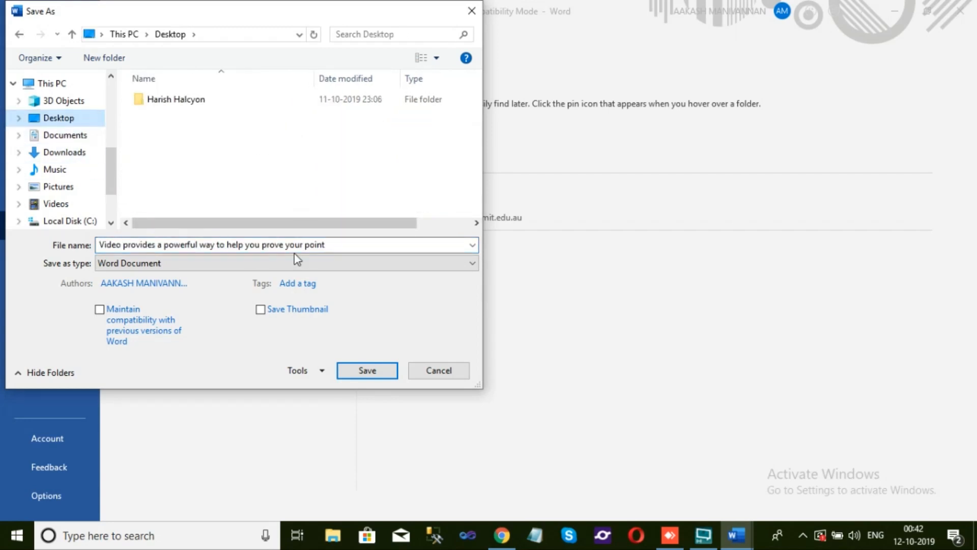
Name the file MS WORD 1, save it as a Word Document, and accept the upgrade to the newest file format
{"action": "left_click", "coordinate": [334, 243]}
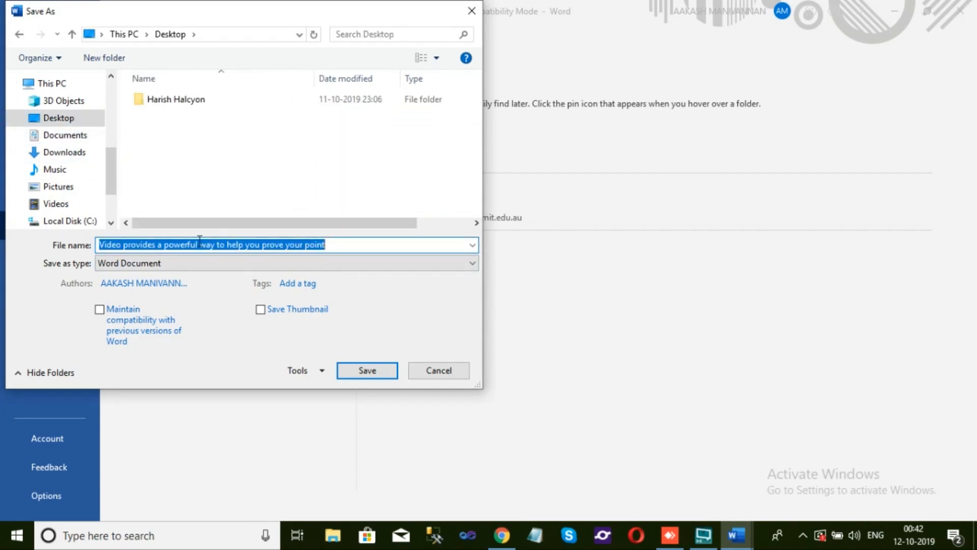
{"action": "type", "text": "W"}
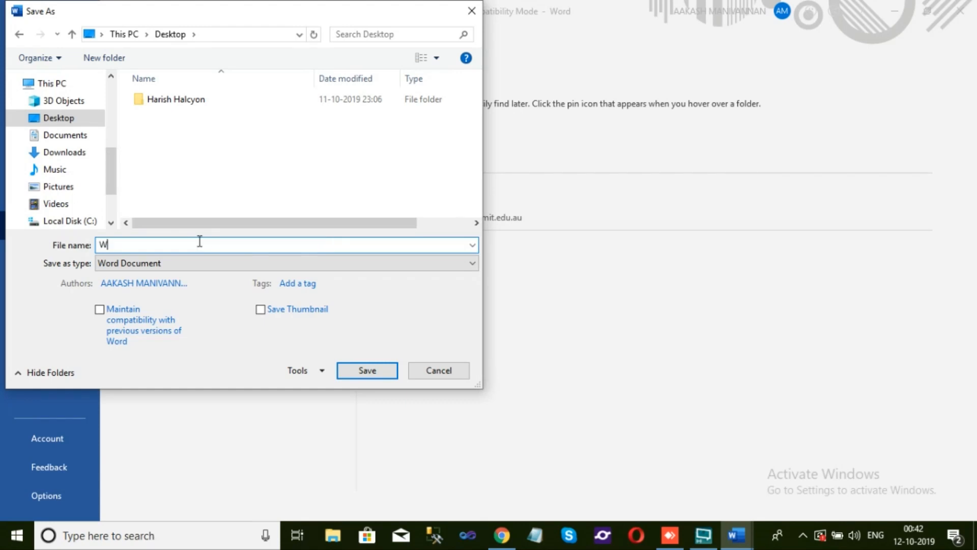
{"action": "key", "text": "BackSpace"}
{"action": "type", "text": "MS WORD 1"}
{"action": "key", "text": "BackSpace"}
{"action": "type", "text": "1"}
{"action": "left_click", "coordinate": [371, 371]}
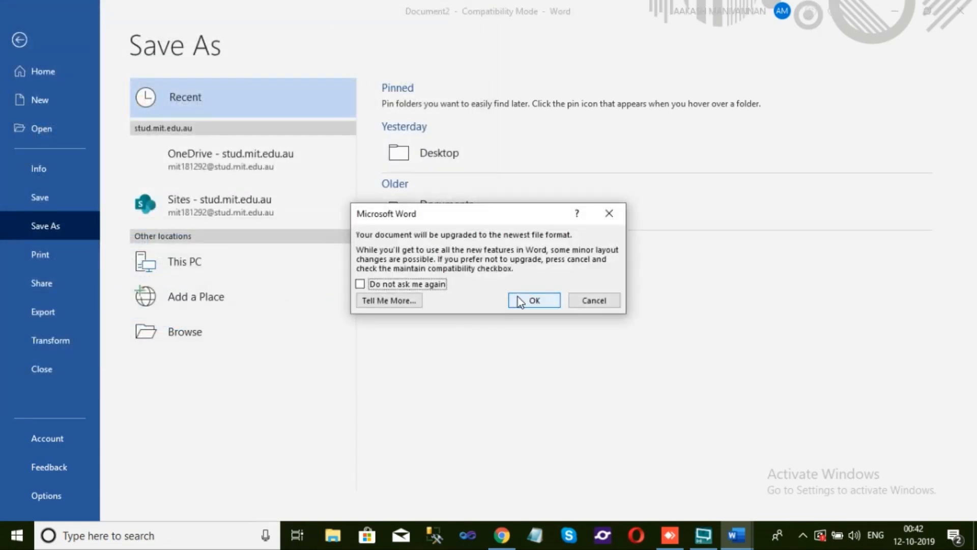
{"action": "left_click", "coordinate": [519, 300]}
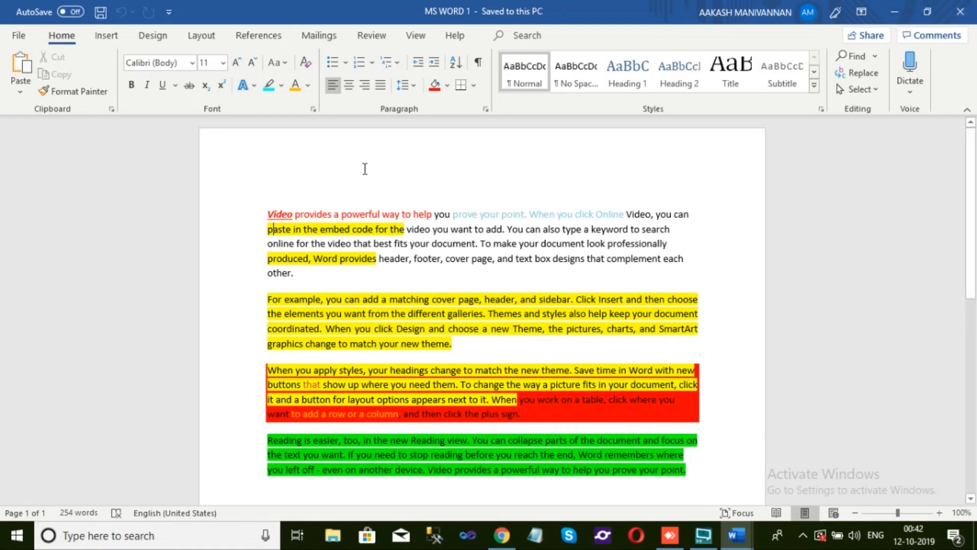
Close the document, reopen MS WORD 1 from the desktop, and look through its saved contents
{"action": "left_click", "coordinate": [952, 5]}
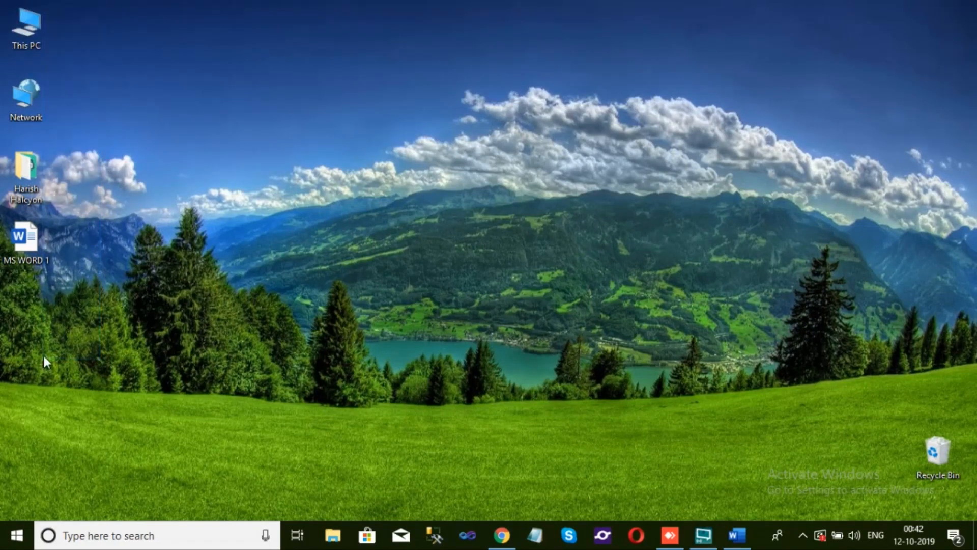
{"action": "double_click", "coordinate": [45, 249]}
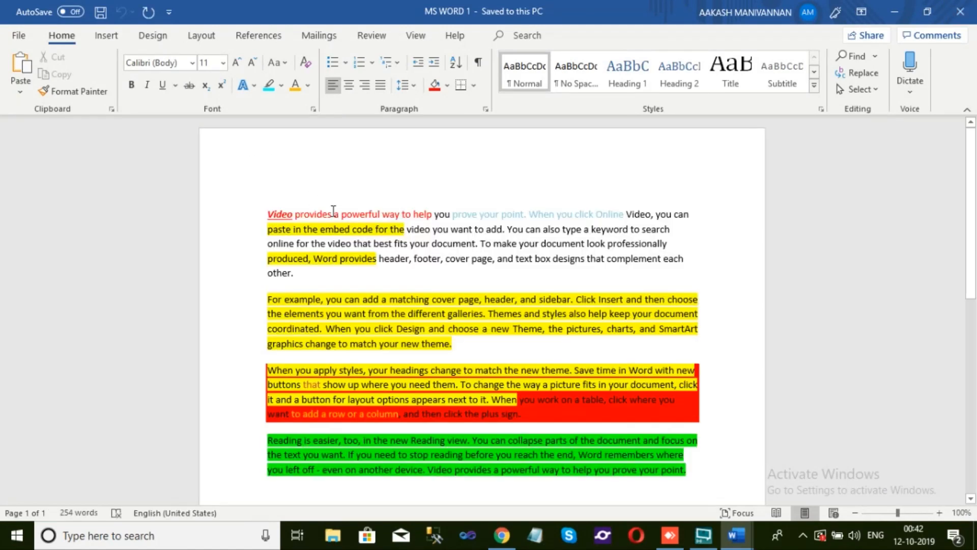
{"action": "scroll", "coordinate": [328, 211], "scroll_direction": "down", "scroll_amount": 6}
{"action": "scroll", "coordinate": [328, 211], "scroll_direction": "up", "scroll_amount": 3}
{"action": "scroll", "coordinate": [329, 211], "scroll_direction": "up", "scroll_amount": 3}
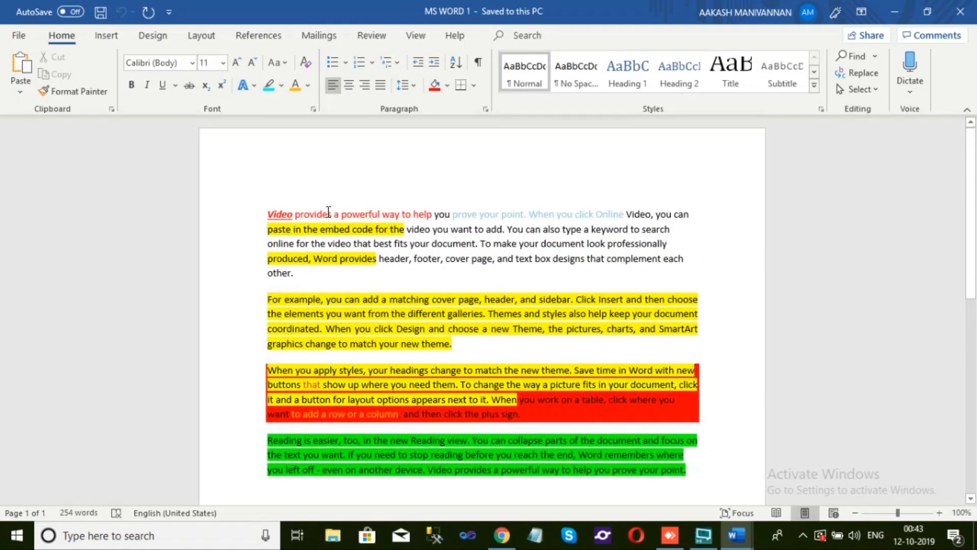